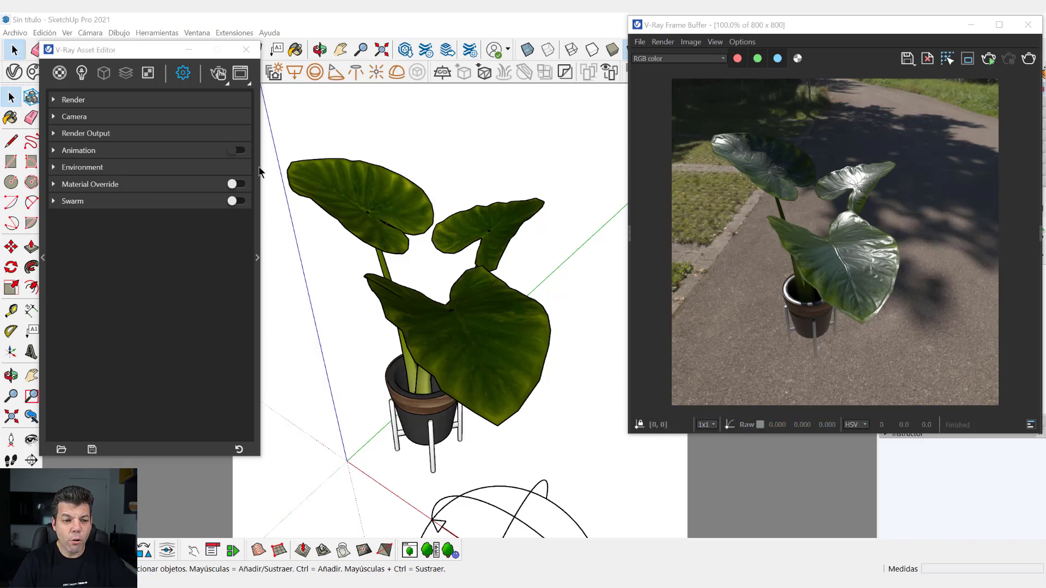
- Open the Taro_Var1_Taro_base material and inspect its Diffuse and Reflection settings
click(60, 73)
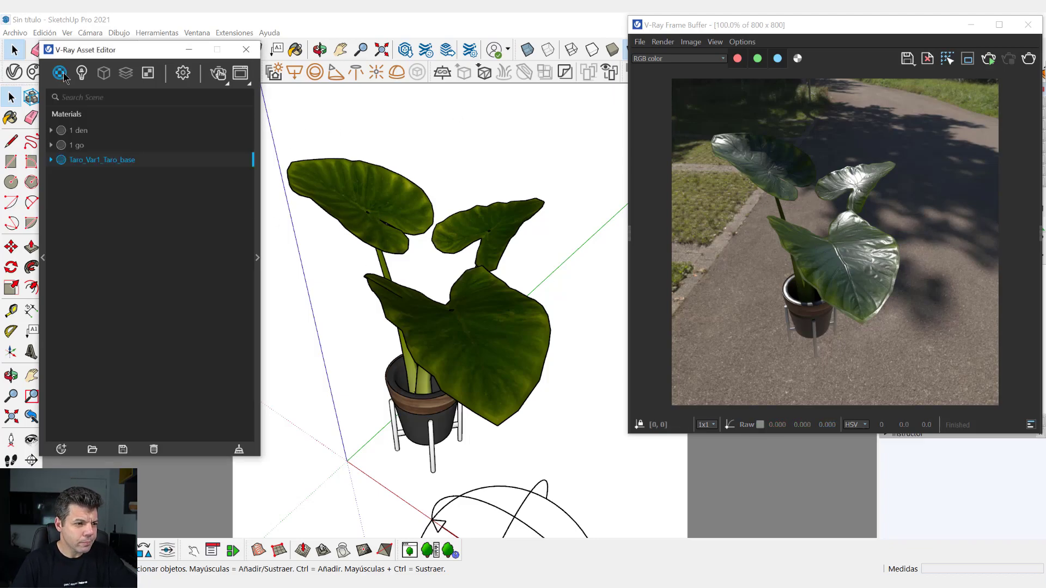
drag(100, 50, 164, 36)
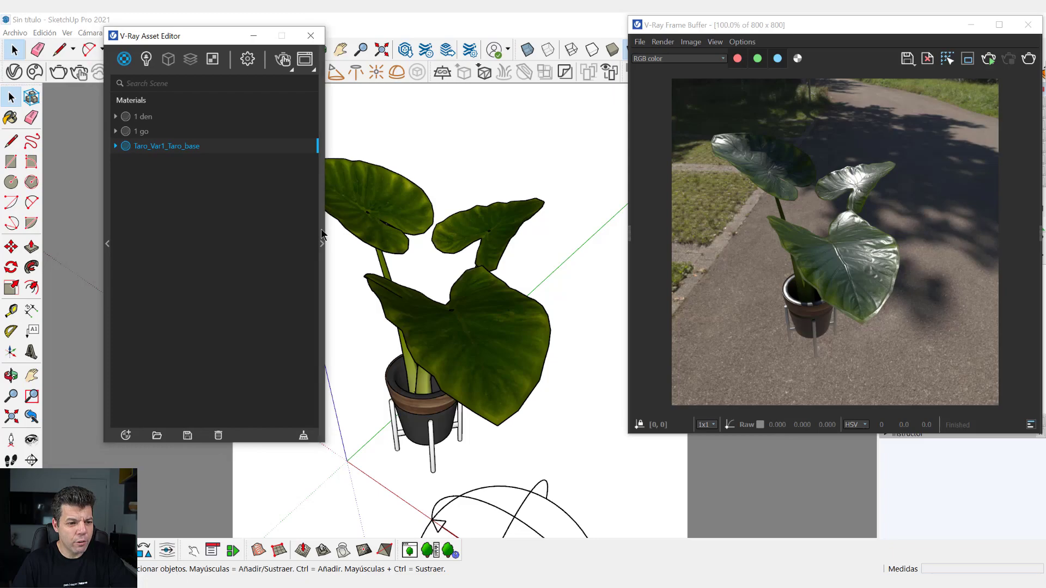
click(322, 243)
drag(353, 41, 295, 33)
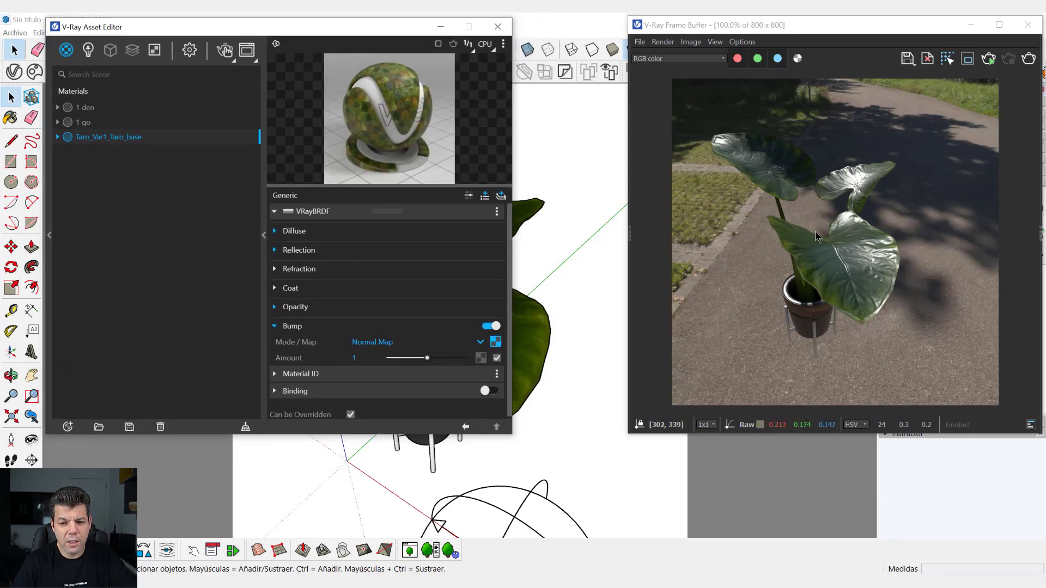
click(342, 241)
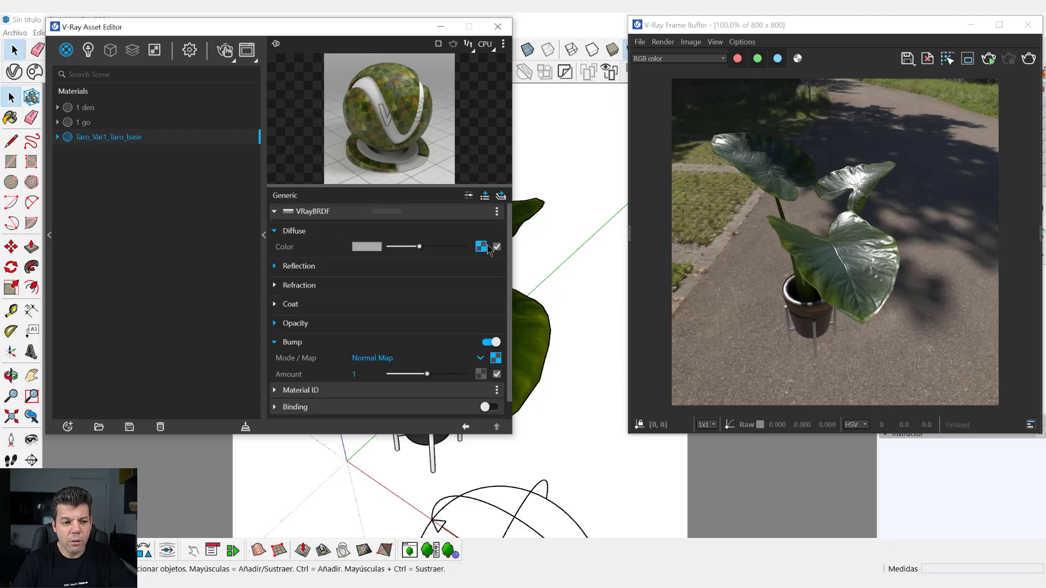
click(450, 265)
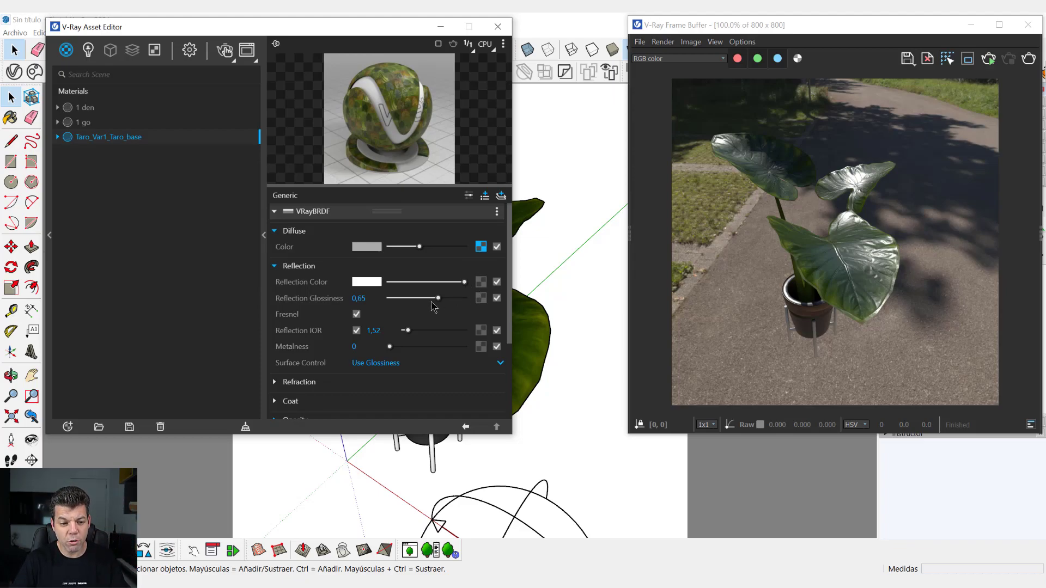
click(353, 269)
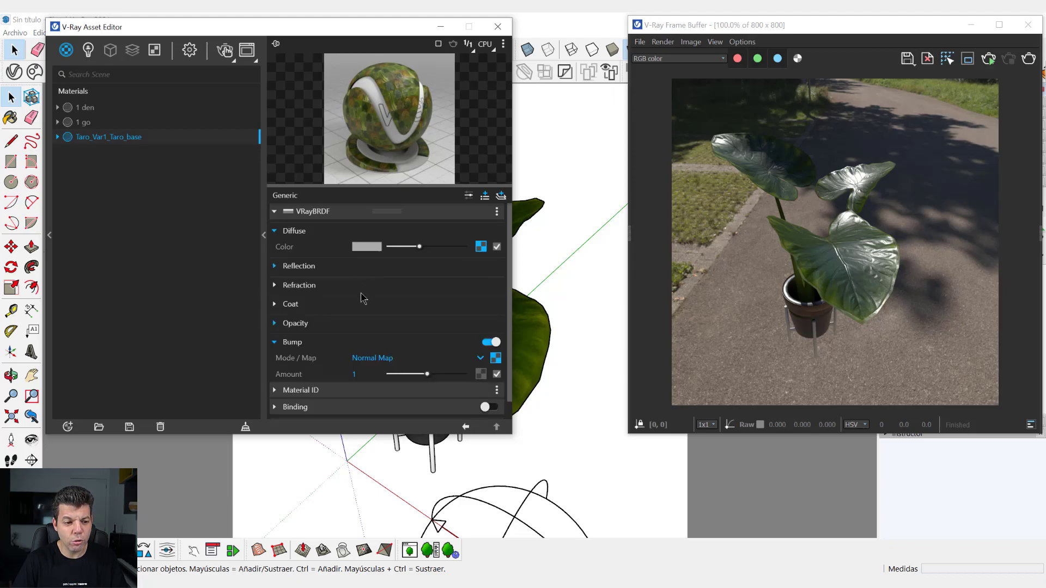
scroll(364, 335, down, 1)
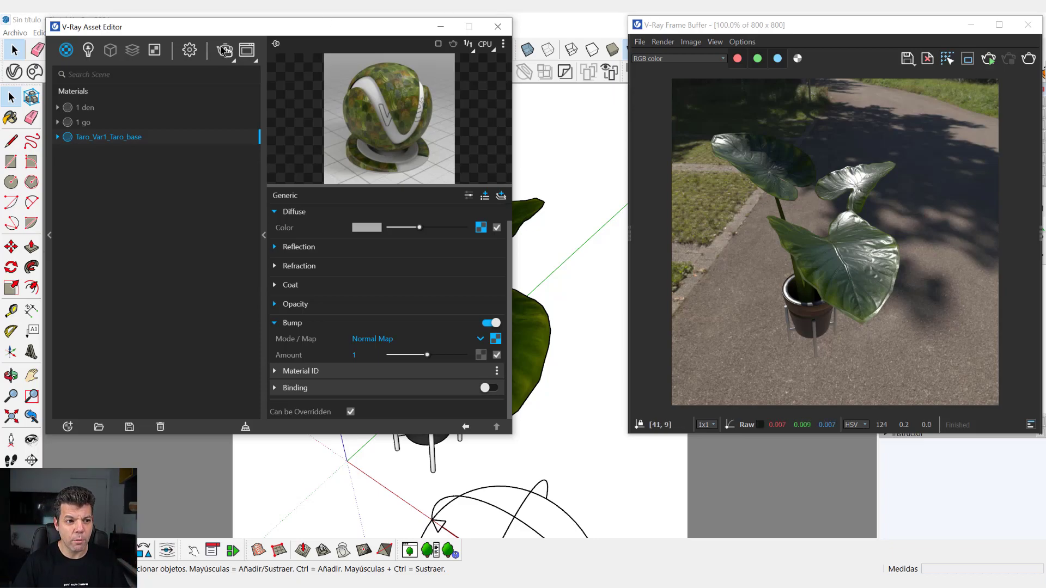
- Start the interactive V-Ray render, recheck reflection, and close the Asset Editor
click(225, 50)
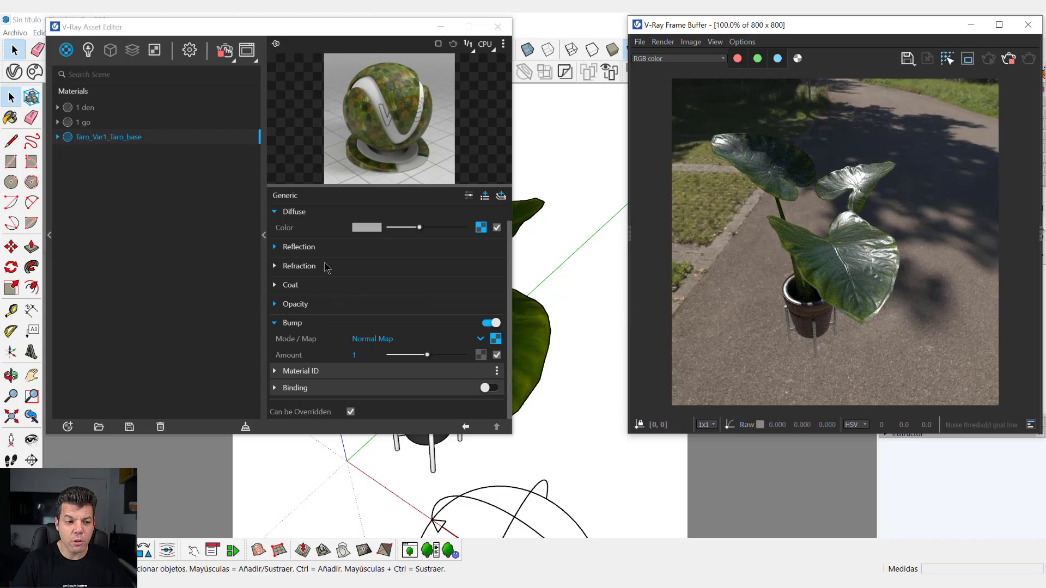
click(321, 248)
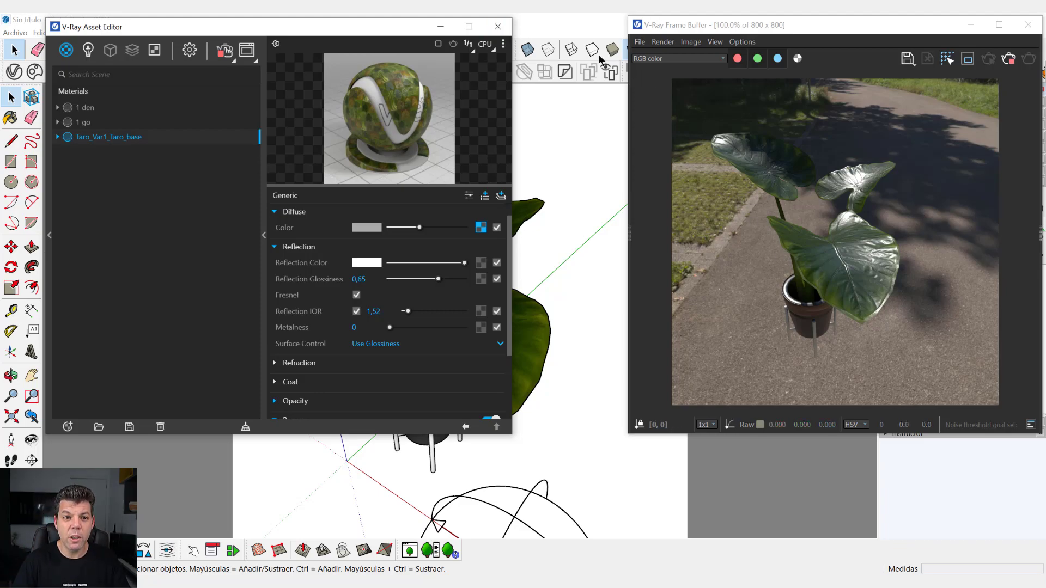
click(498, 26)
- Orbit to a low view and zoom onto the big taro leaf, then switch to Chrome
key(o)
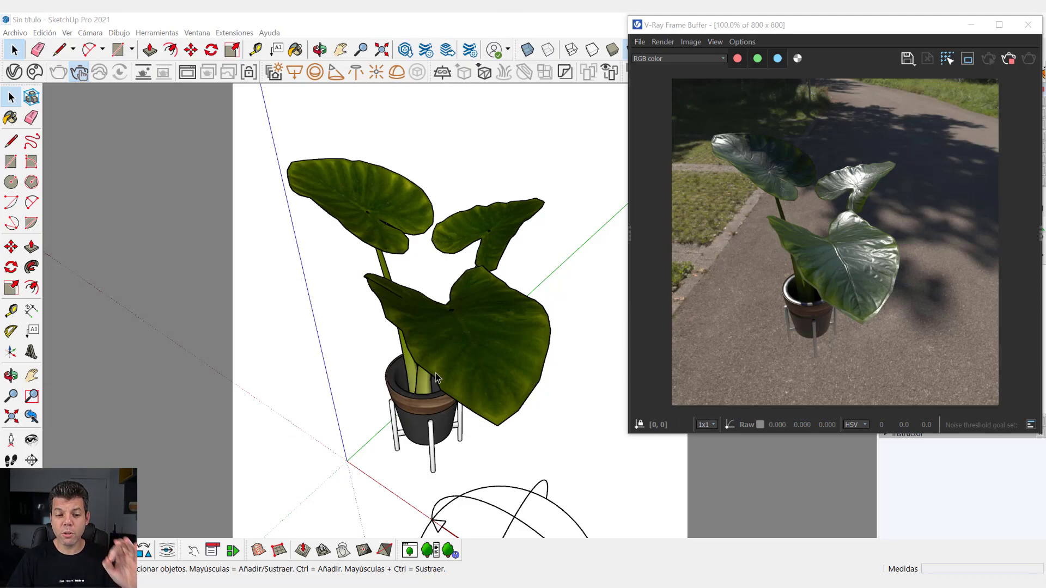
mouse_move(458, 322)
mouse_down()
mouse_move(444, 86)
mouse_move(351, 30)
mouse_up()
key(space)
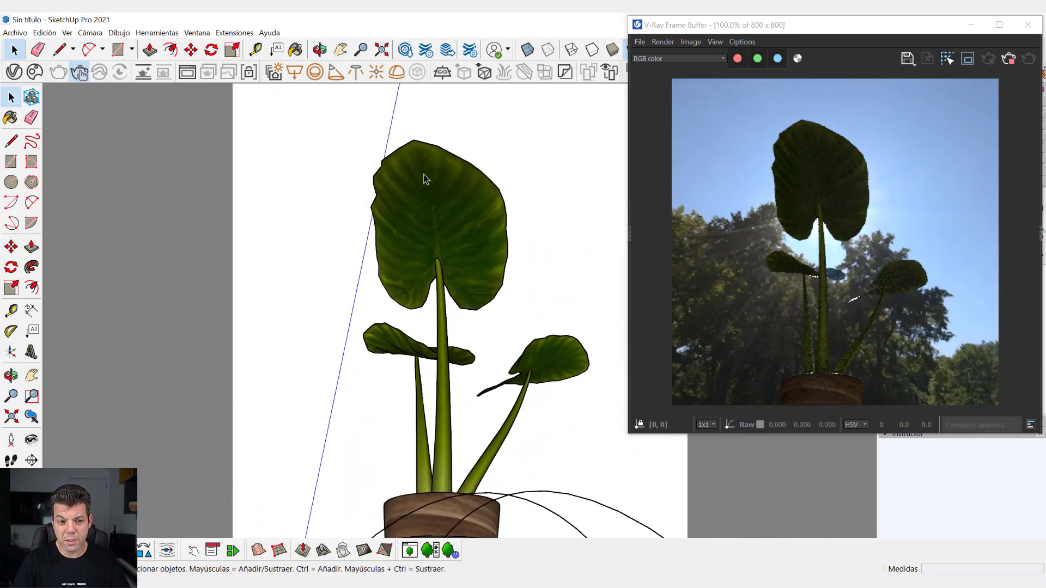
scroll(424, 178, up, 2)
scroll(426, 182, up, 2)
scroll(426, 184, up, 2)
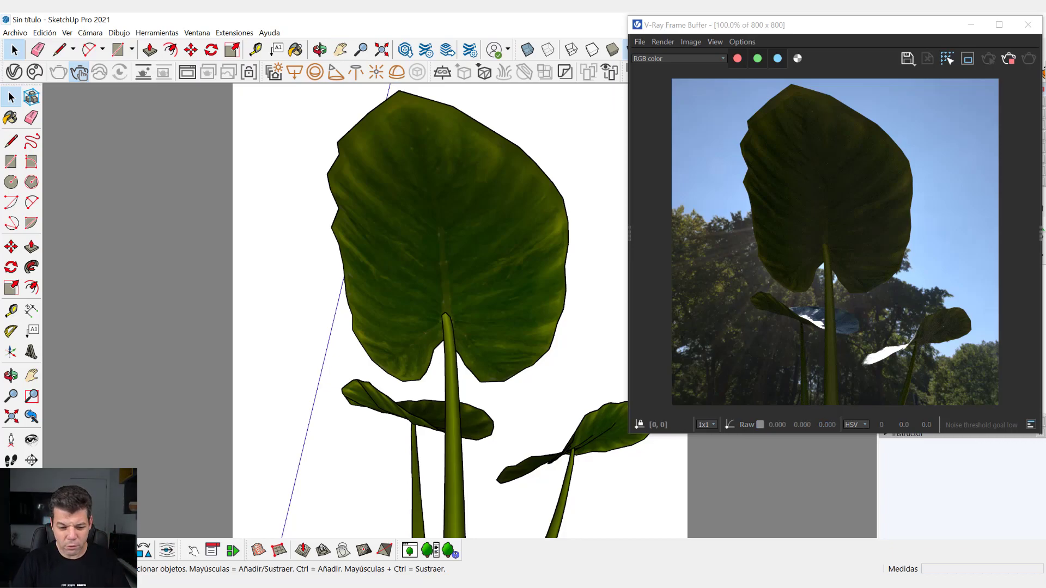
key(alt+Tab)
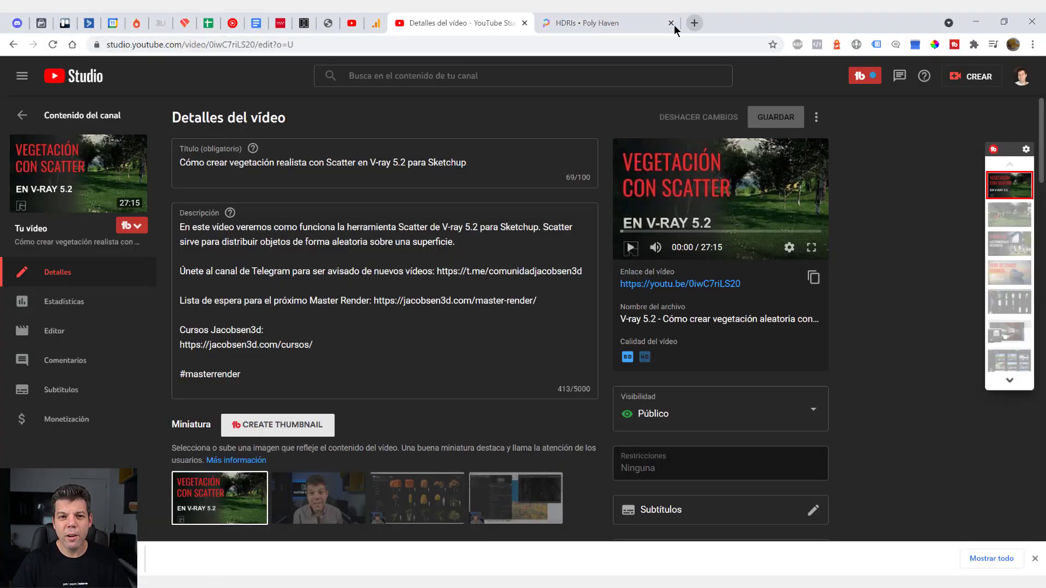
- In a new tab, search Google Images for 'sss'
click(694, 26)
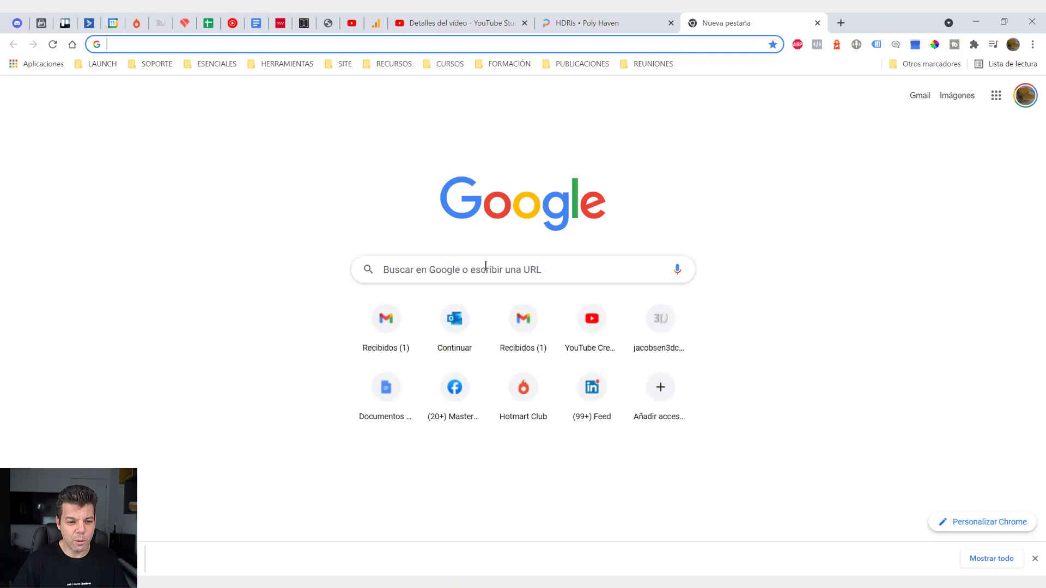
click(486, 266)
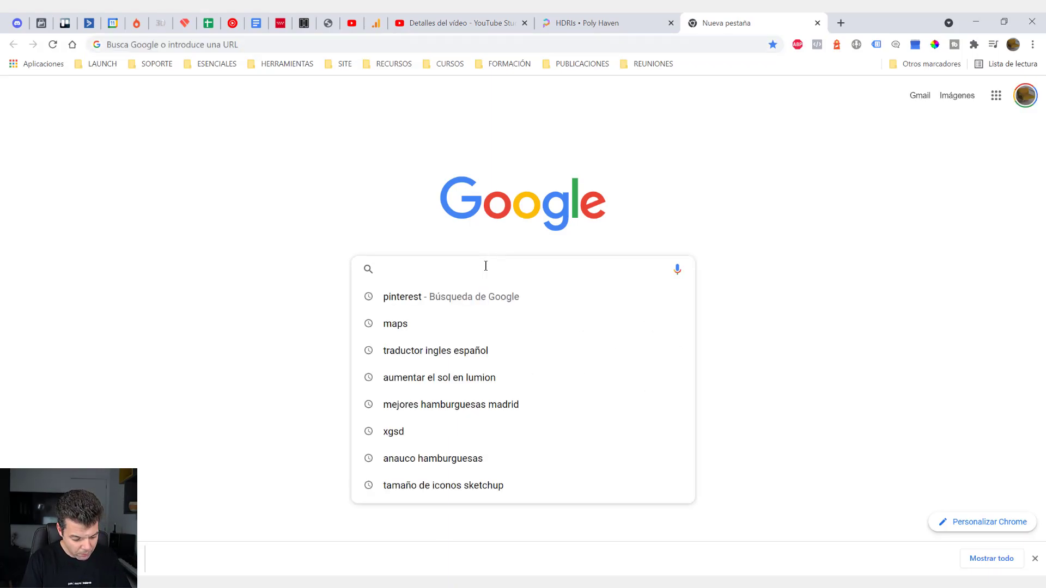
text(sss)
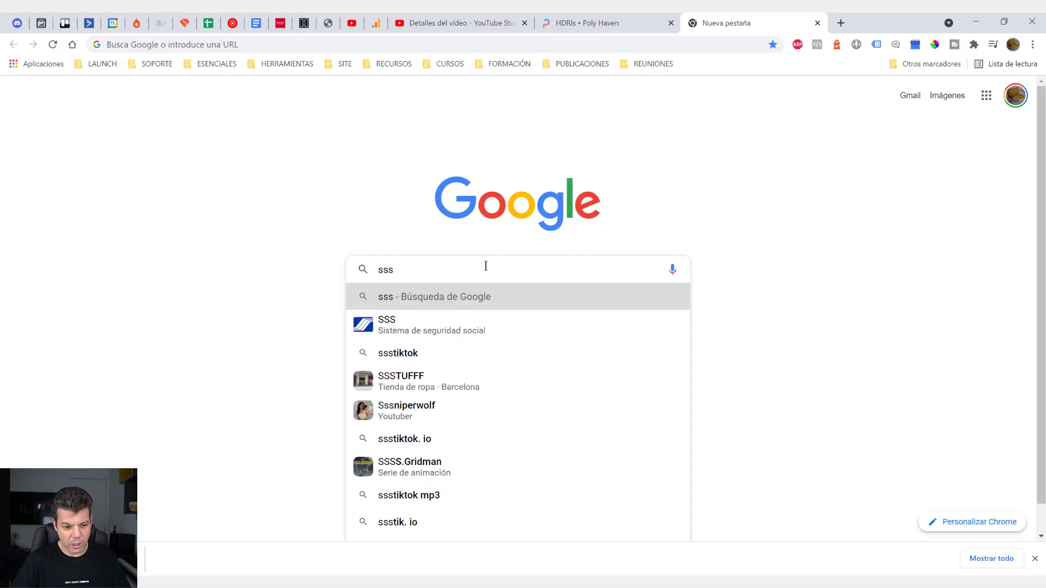
key(Return)
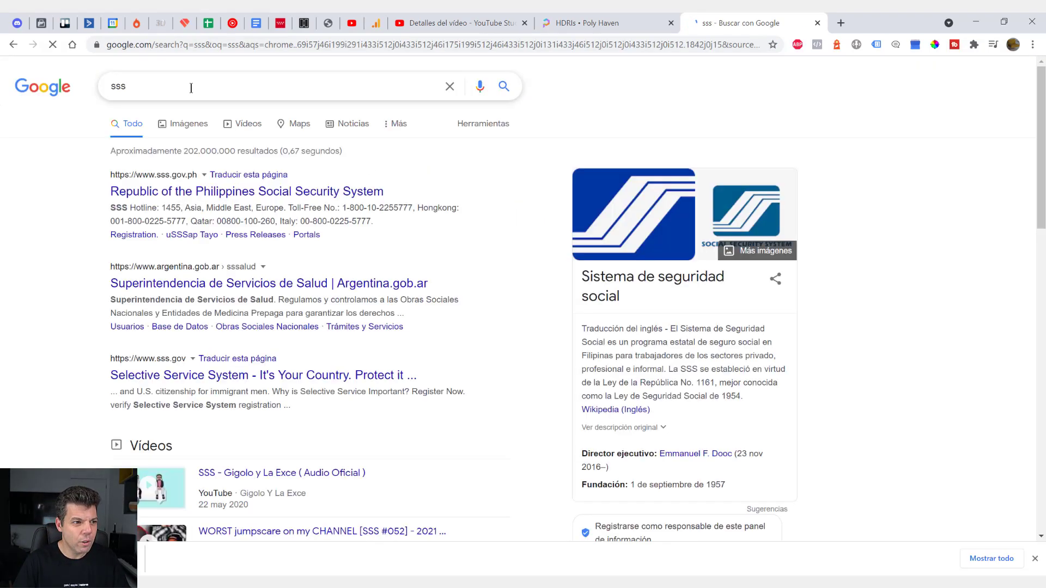
click(199, 129)
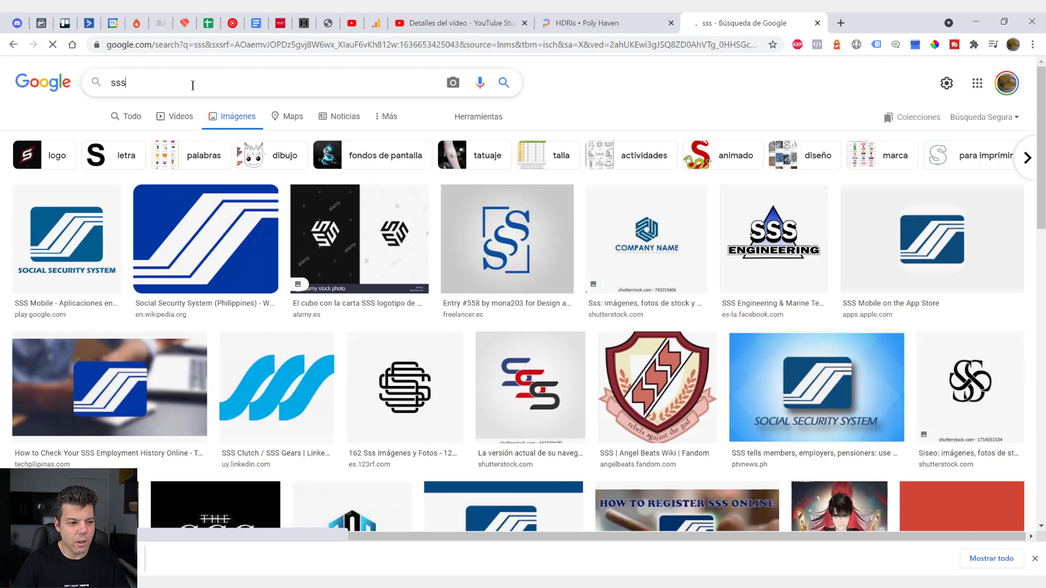
- Refine the image search to 'subsurface scattering' and browse the example renders
drag(191, 83, 102, 84)
text(s)
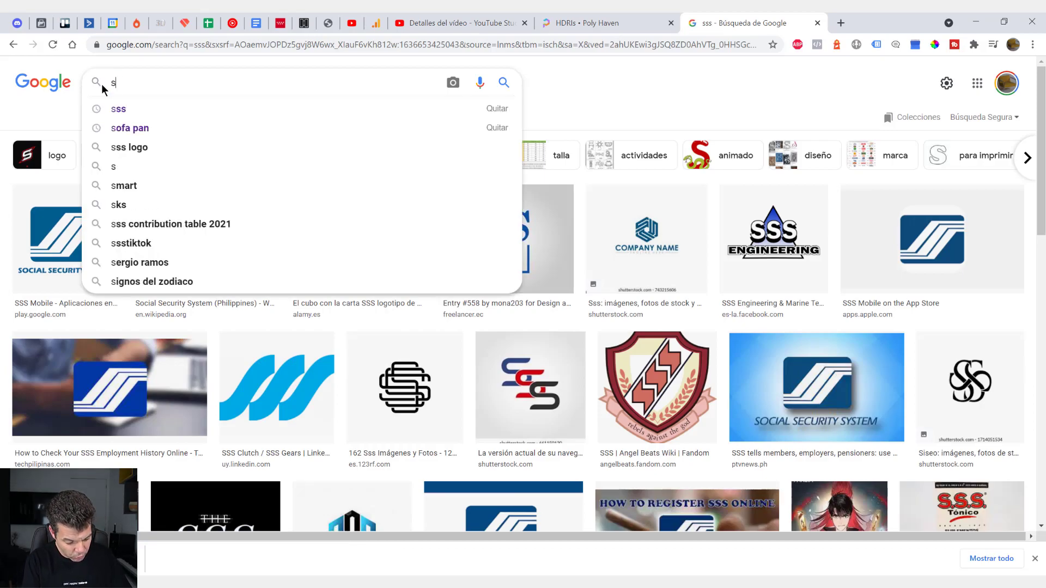
text(ubsurf)
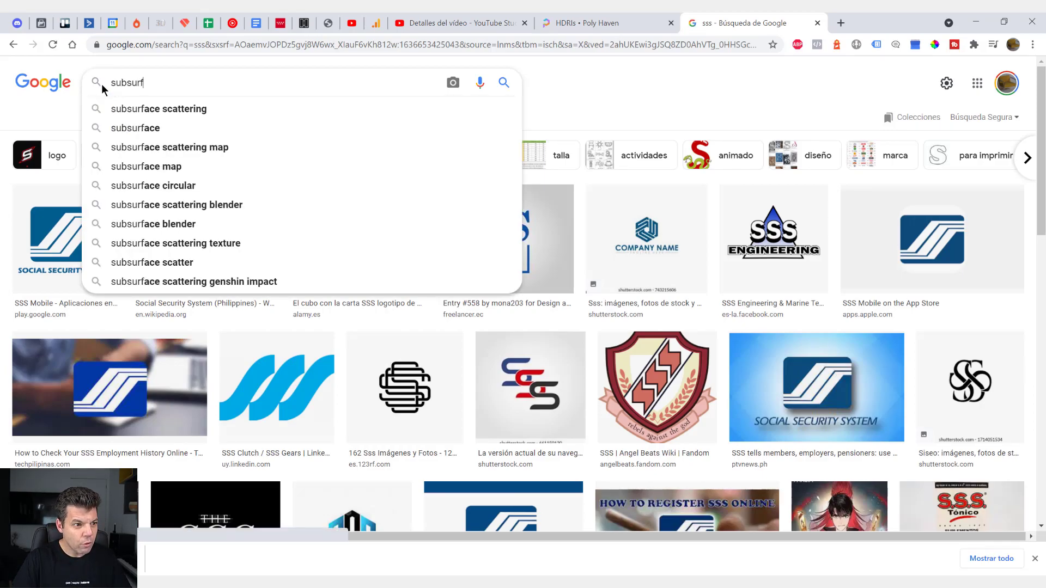
click(162, 110)
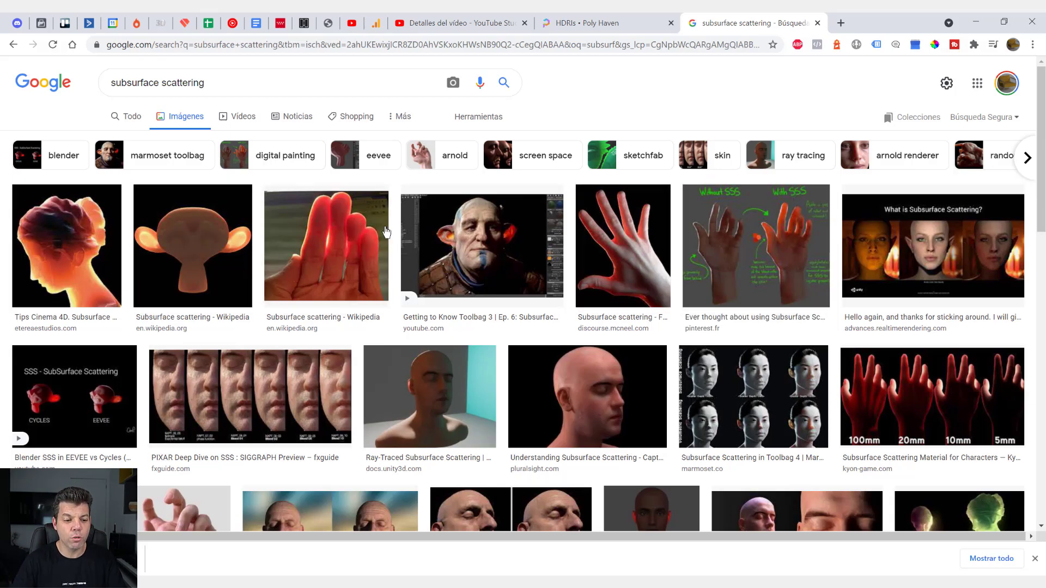
scroll(697, 346, down, 1)
scroll(696, 346, down, 2)
scroll(696, 346, down, 1)
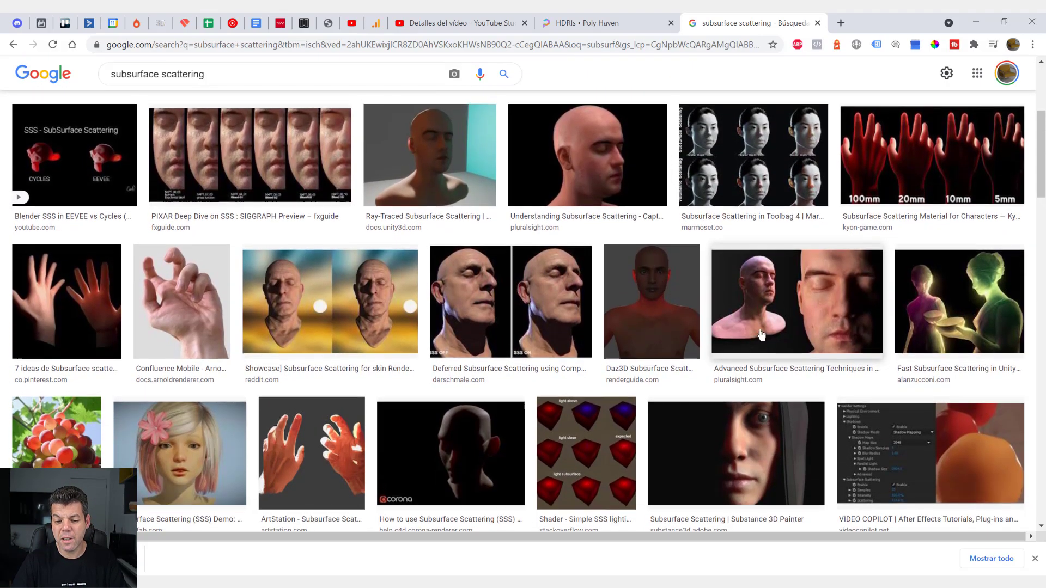
scroll(327, 251, up, 4)
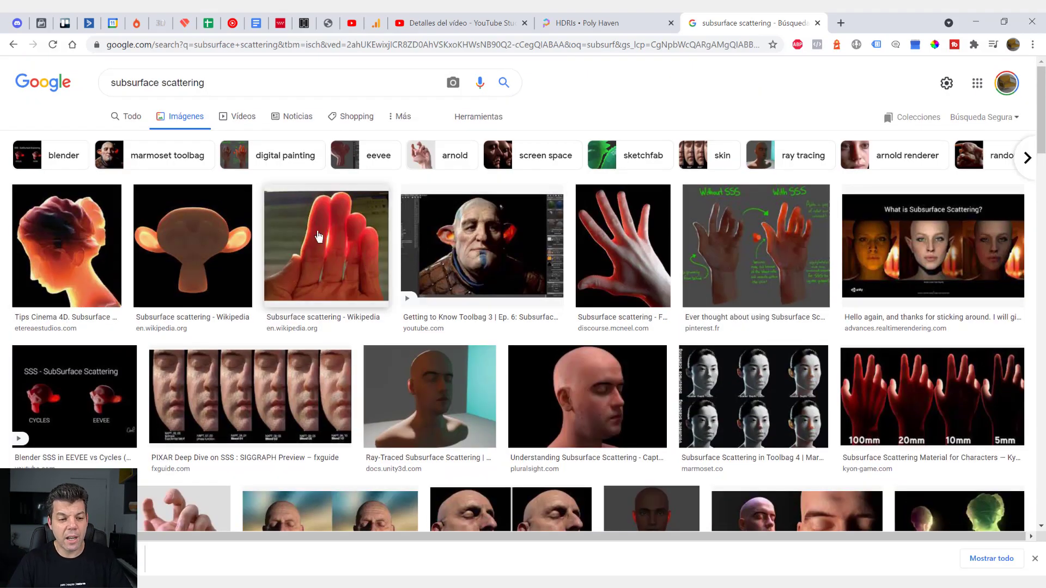
- Back in SketchUp, select all scene objects that use the Taro_Var1_Taro_base material
click(979, 21)
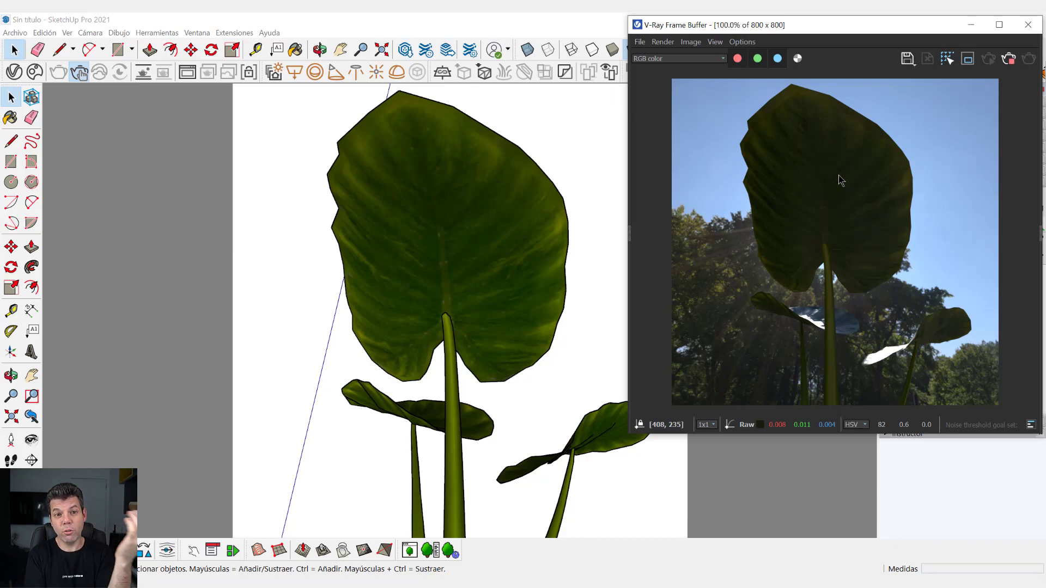
click(14, 71)
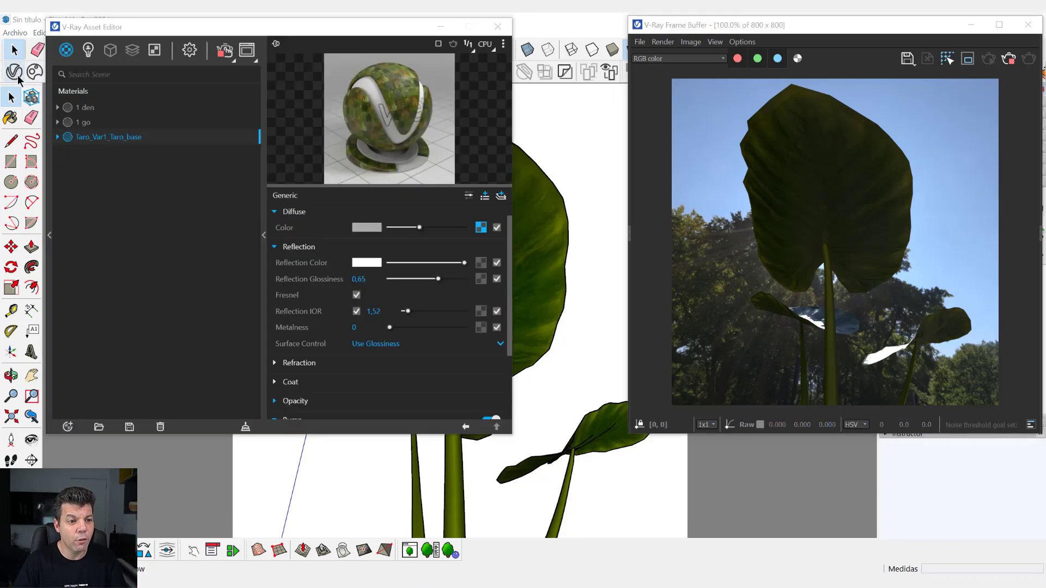
drag(172, 33, 226, 40)
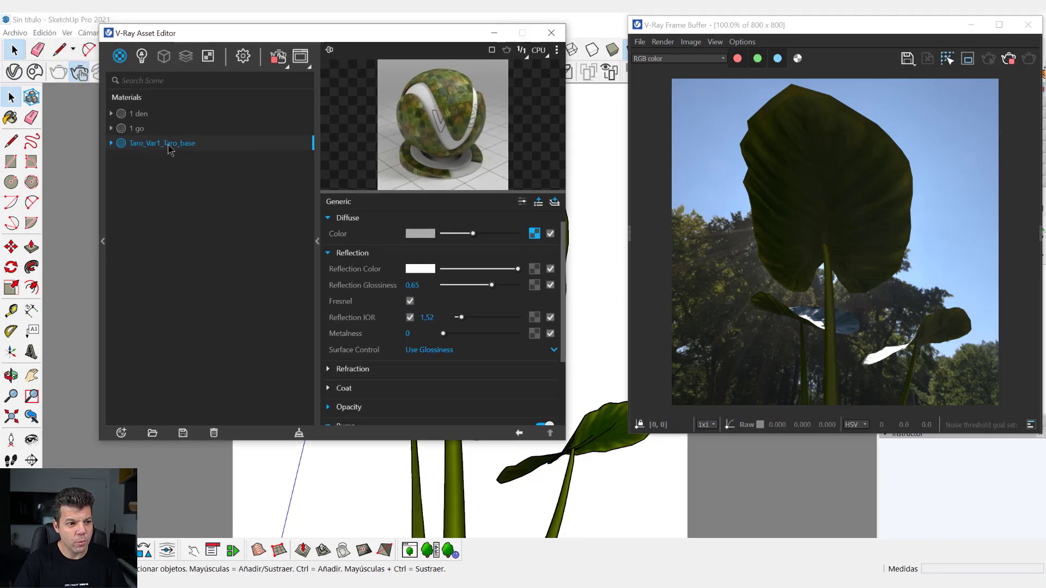
right_click(169, 147)
click(203, 152)
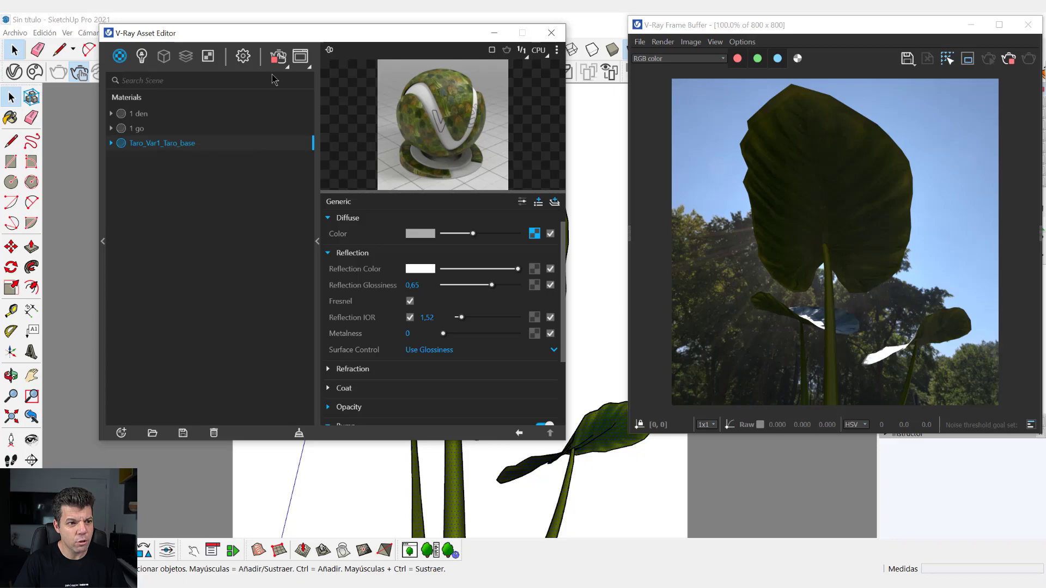
mouse_move(280, 36)
mouse_down()
mouse_move(164, 384)
mouse_move(218, 58)
mouse_up()
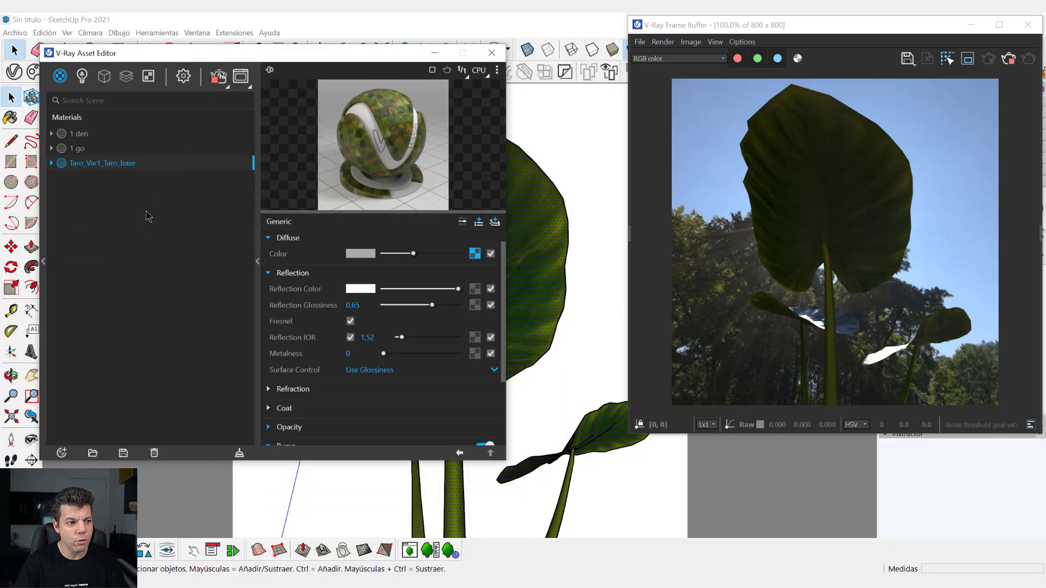
click(61, 77)
- Create a Two Sided material with Taro_Var1_Taro_base as front and apply it to the leaves
click(101, 145)
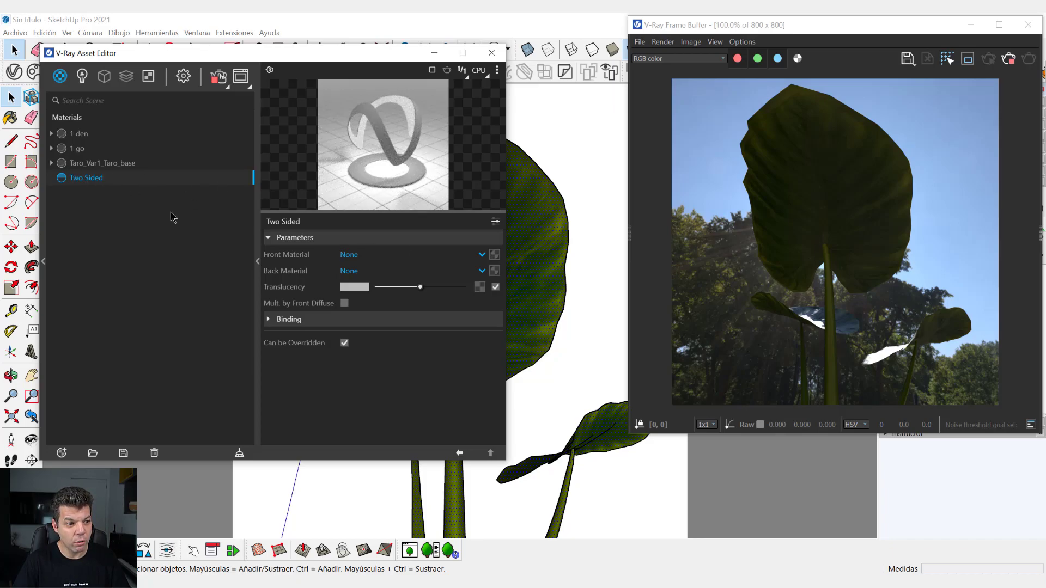
click(349, 254)
click(363, 319)
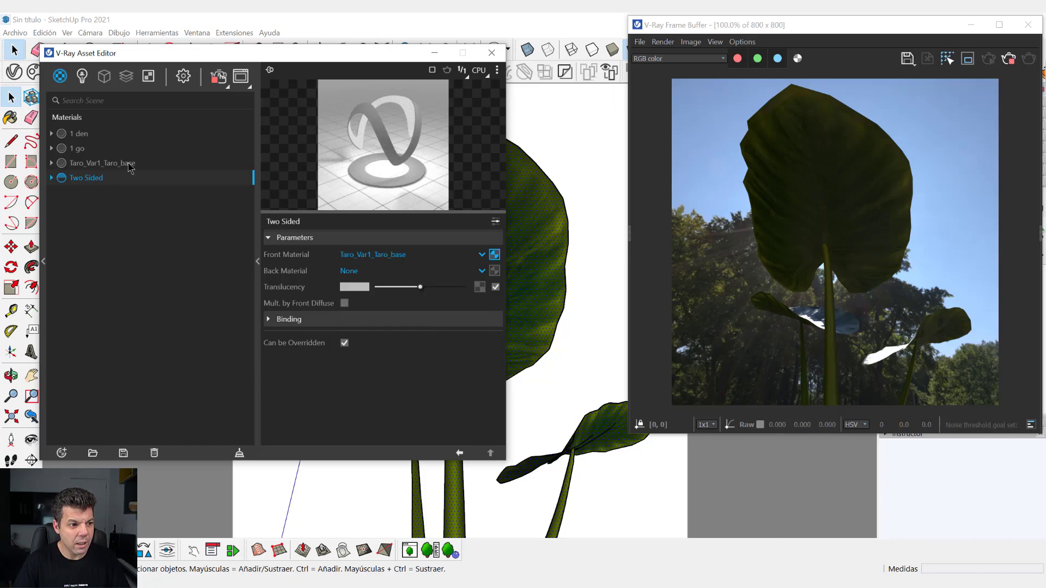
right_click(90, 180)
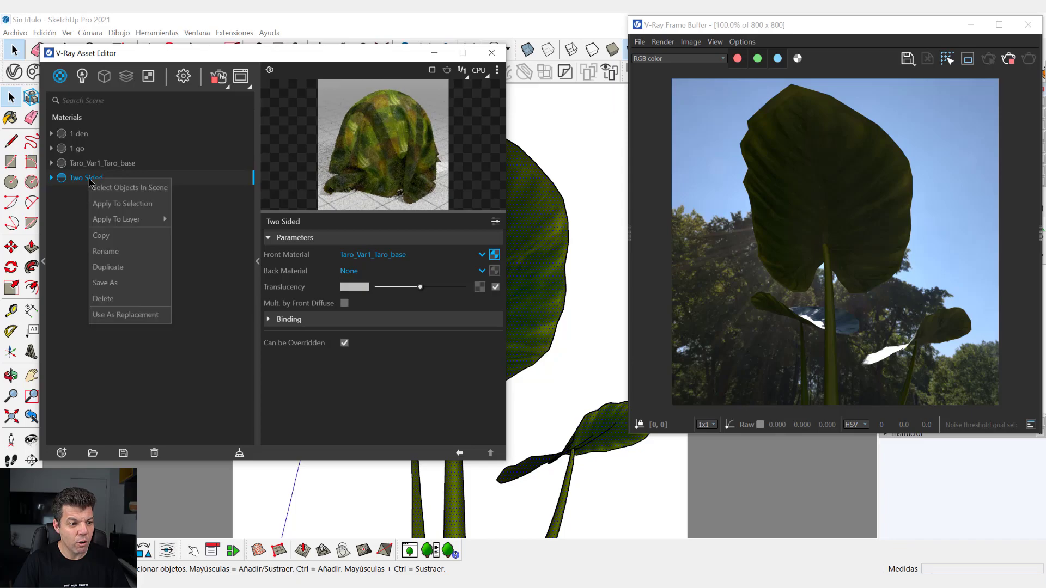
click(90, 181)
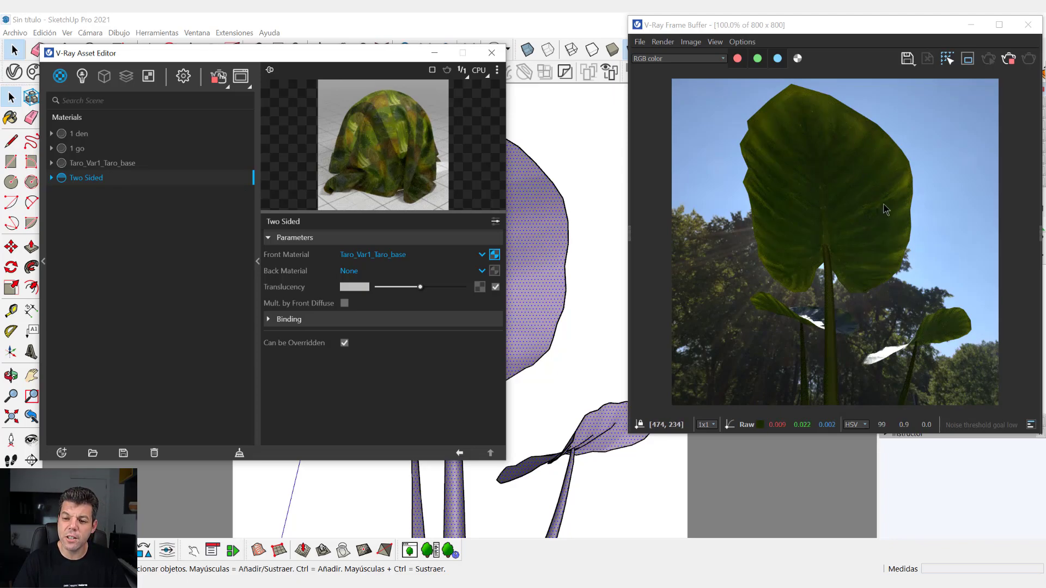
- Adjust the Two Sided translucency, then reapply Taro_Var1_Taro_base to the leaves
drag(418, 289, 447, 289)
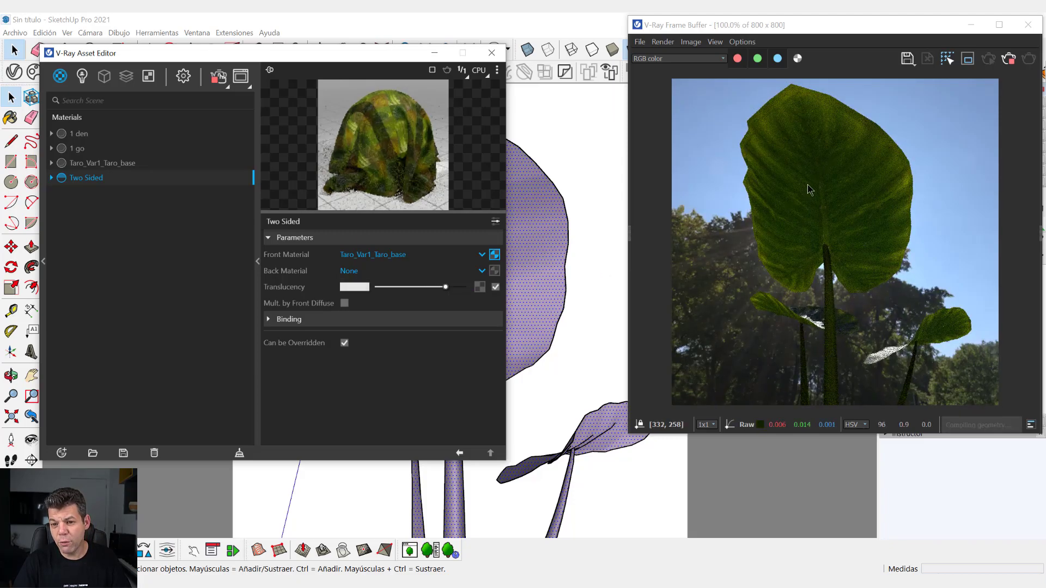
drag(438, 291, 435, 288)
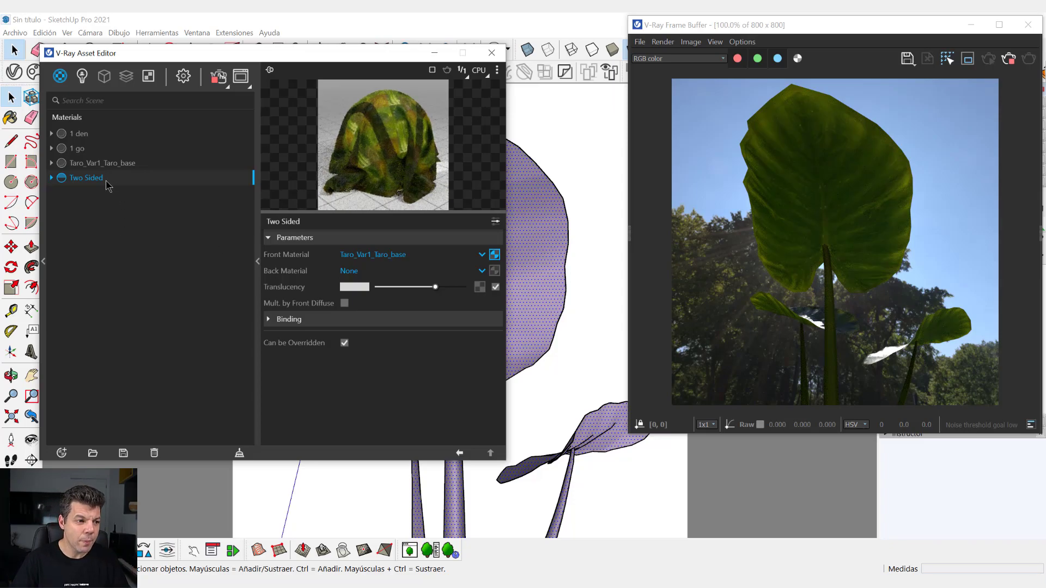
click(89, 165)
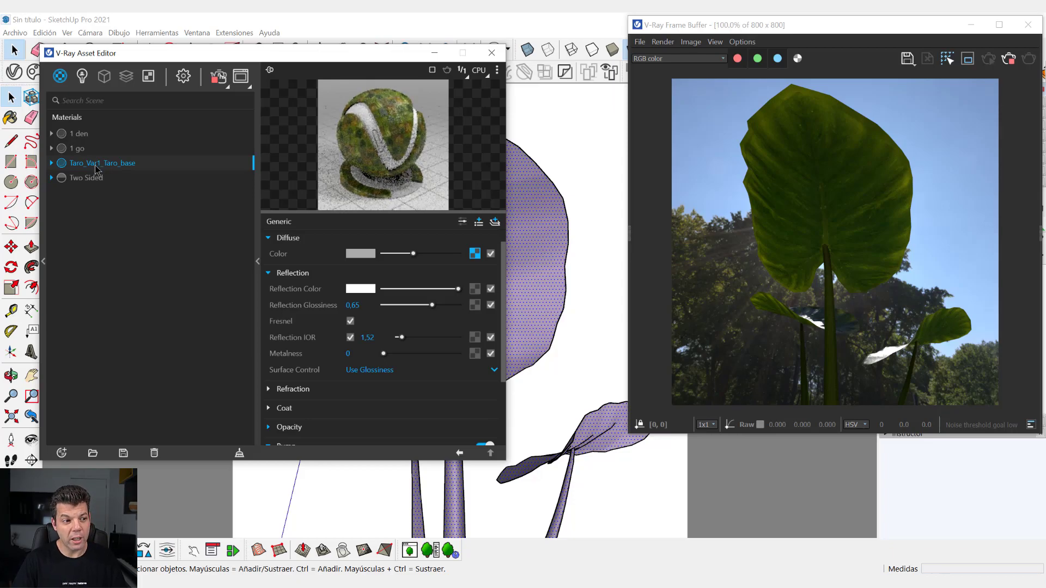
right_click(95, 168)
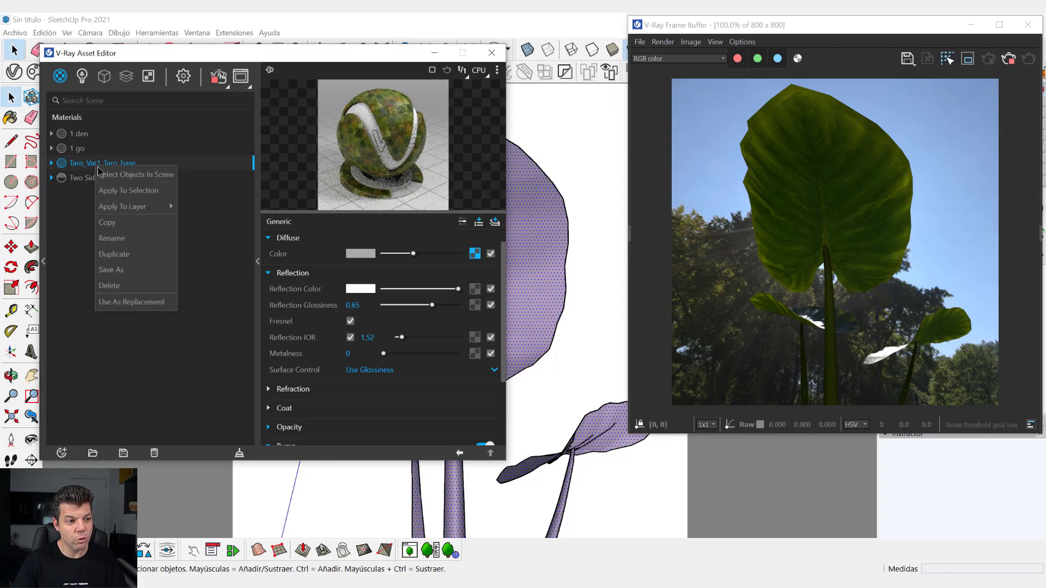
click(128, 190)
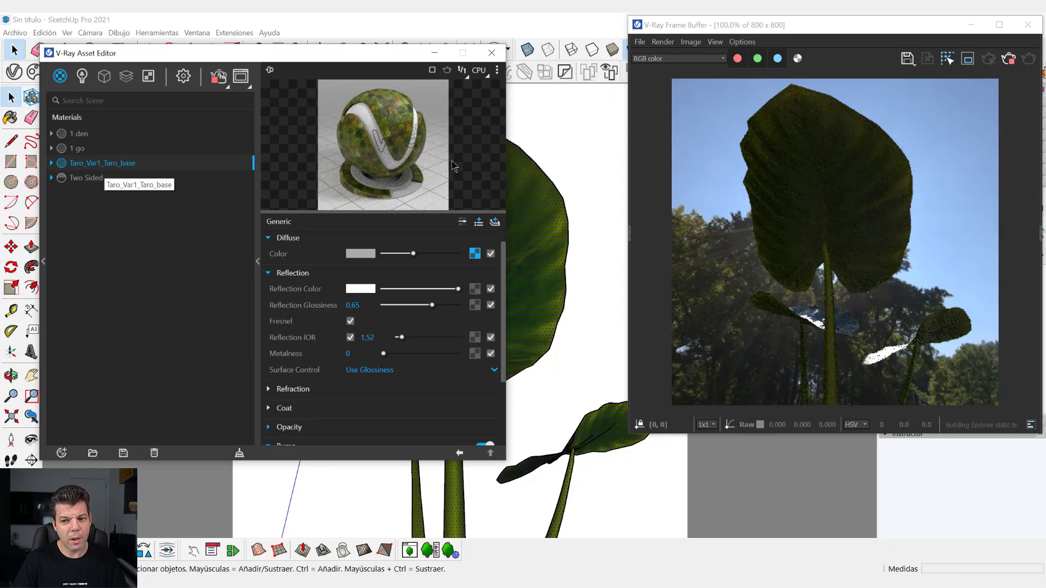
- Duplicate Taro_Var1_Taro_base as Taro_Var1_Taro_base#1 and apply the copy to the leaves
click(86, 178)
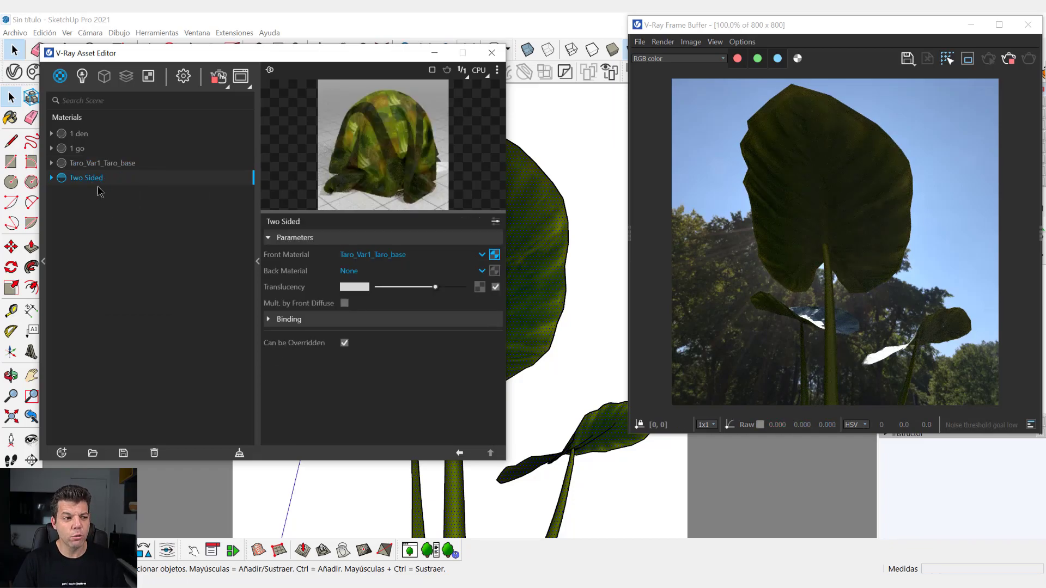
click(101, 164)
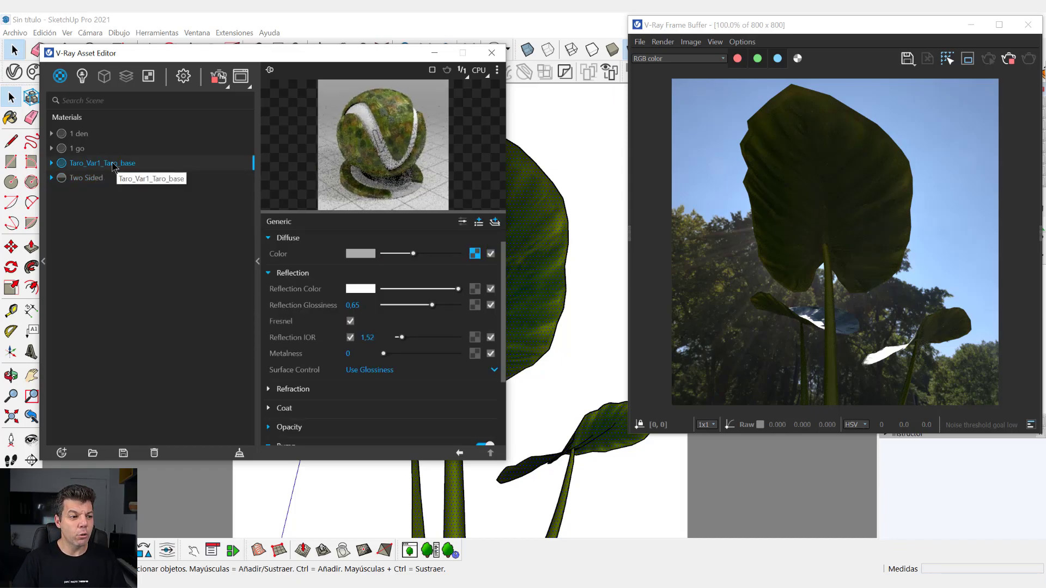
right_click(111, 165)
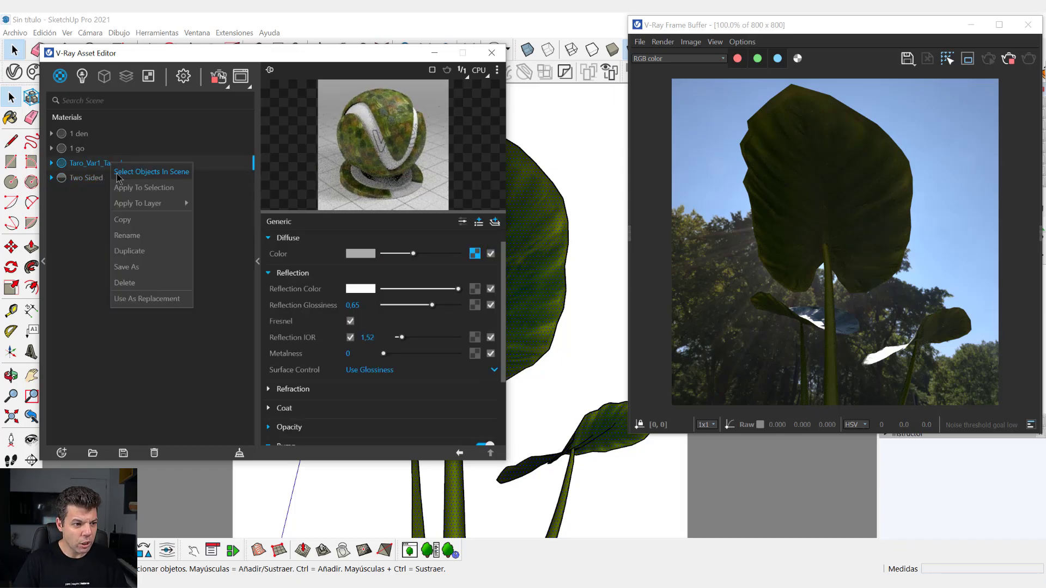
click(139, 254)
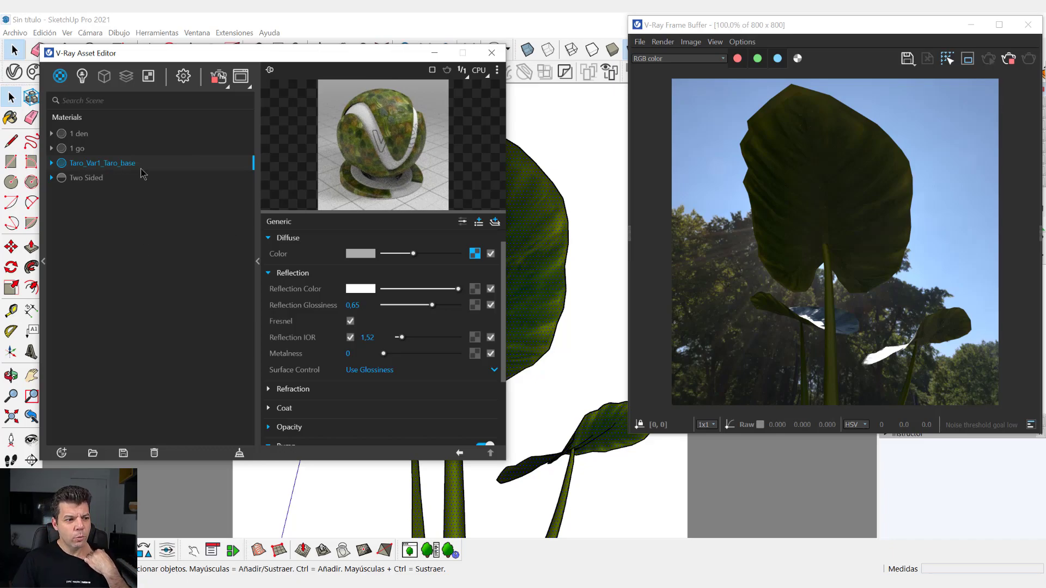
click(127, 179)
right_click(127, 179)
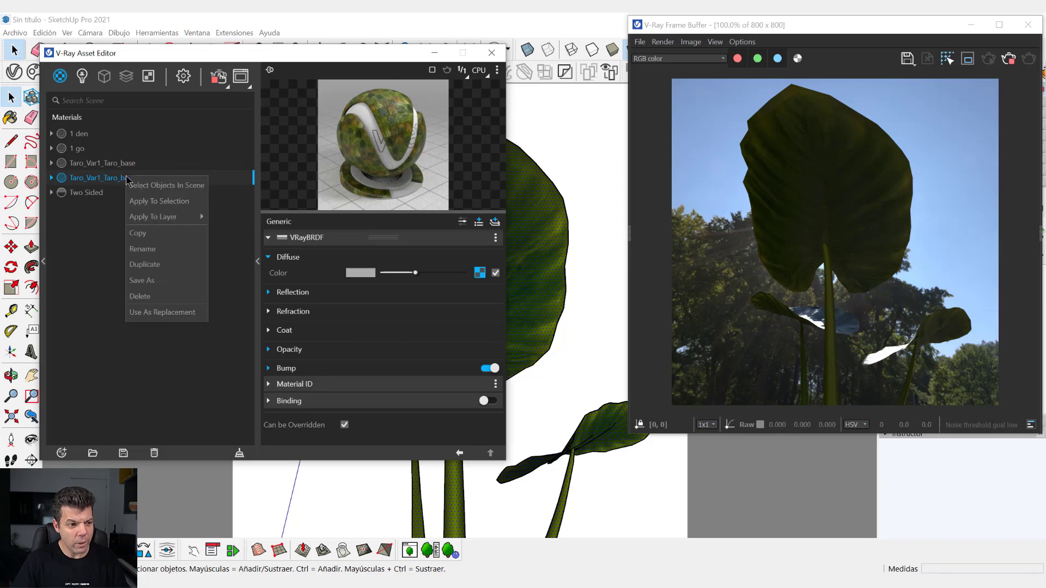
click(153, 202)
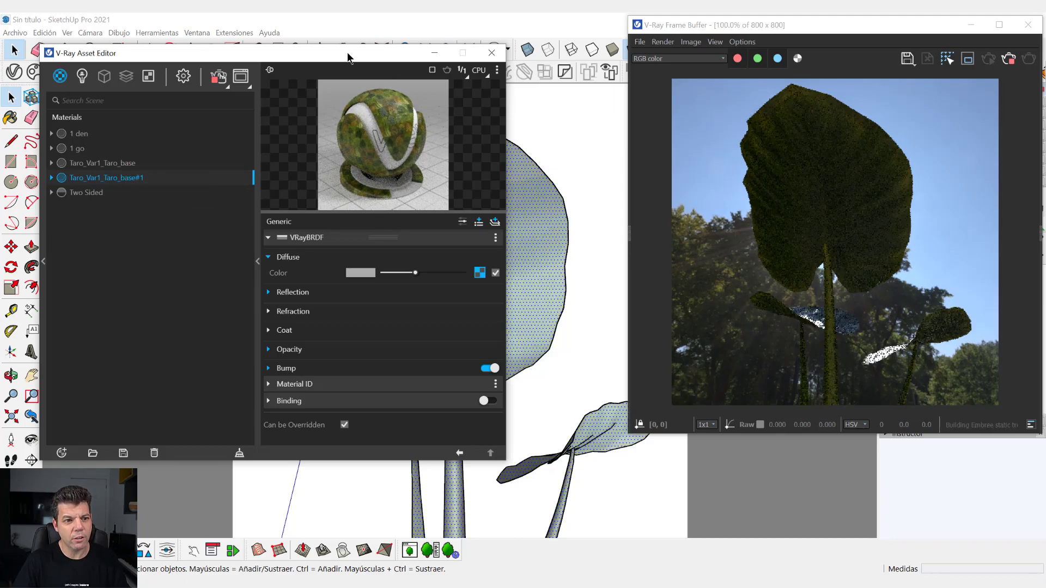
mouse_move(348, 53)
mouse_down()
mouse_move(369, 327)
mouse_move(353, 56)
mouse_up()
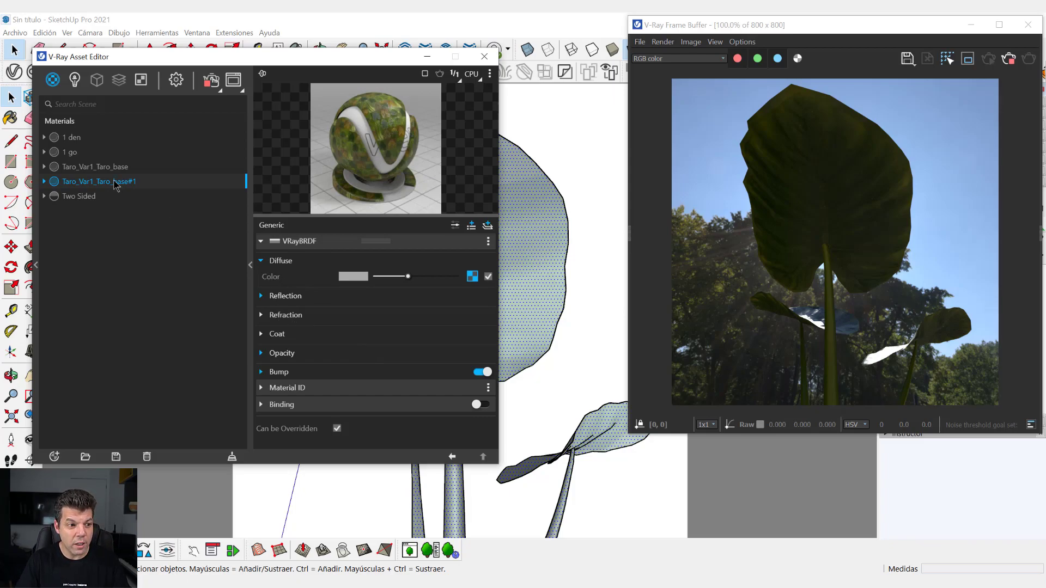
- Turn on Thin-Walled refraction for Taro_Var1_Taro_base#1, leaving translucency at None
click(293, 319)
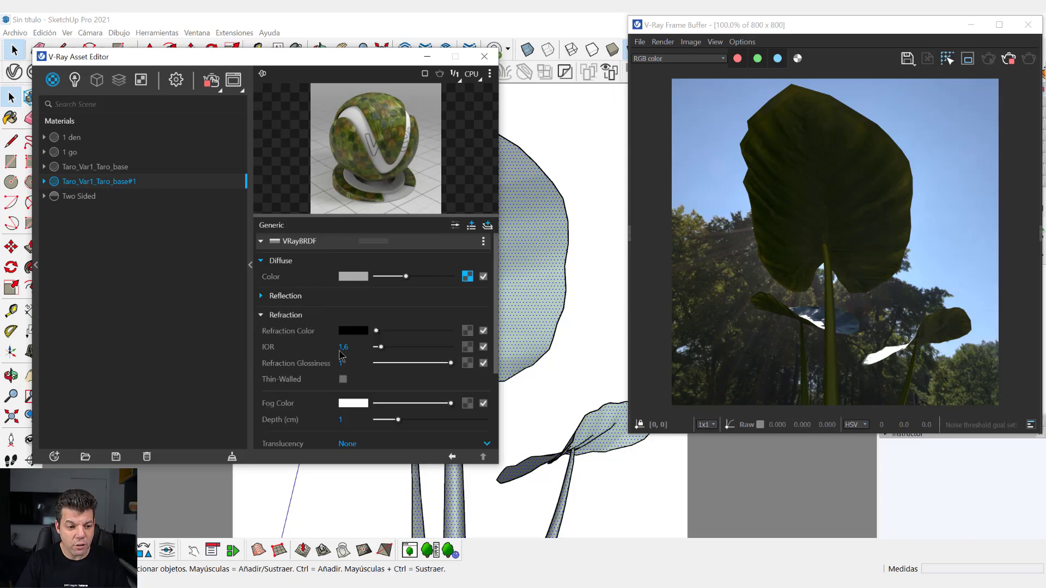
mouse_move(281, 379)
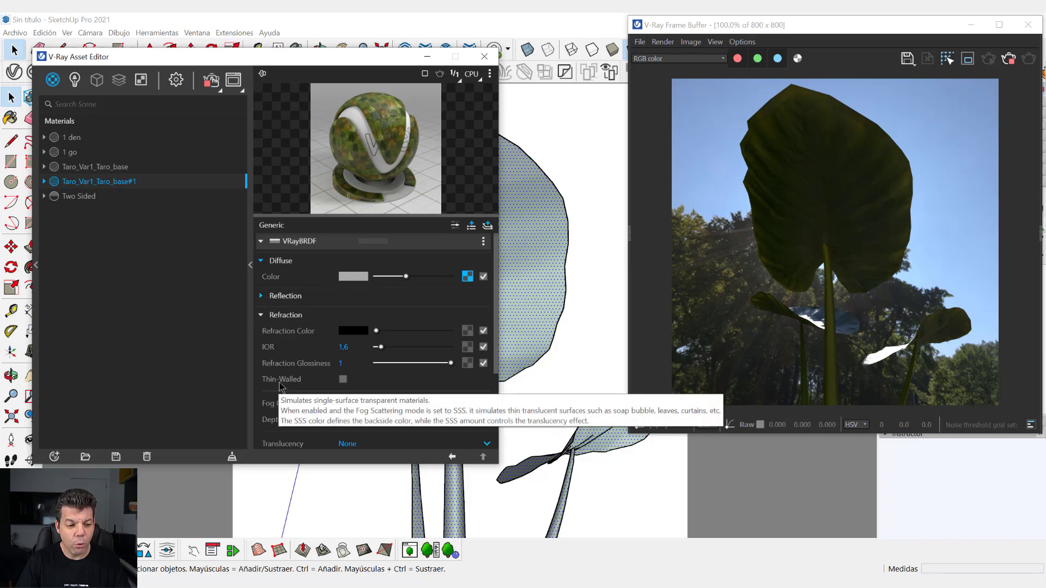
scroll(286, 384, down, 2)
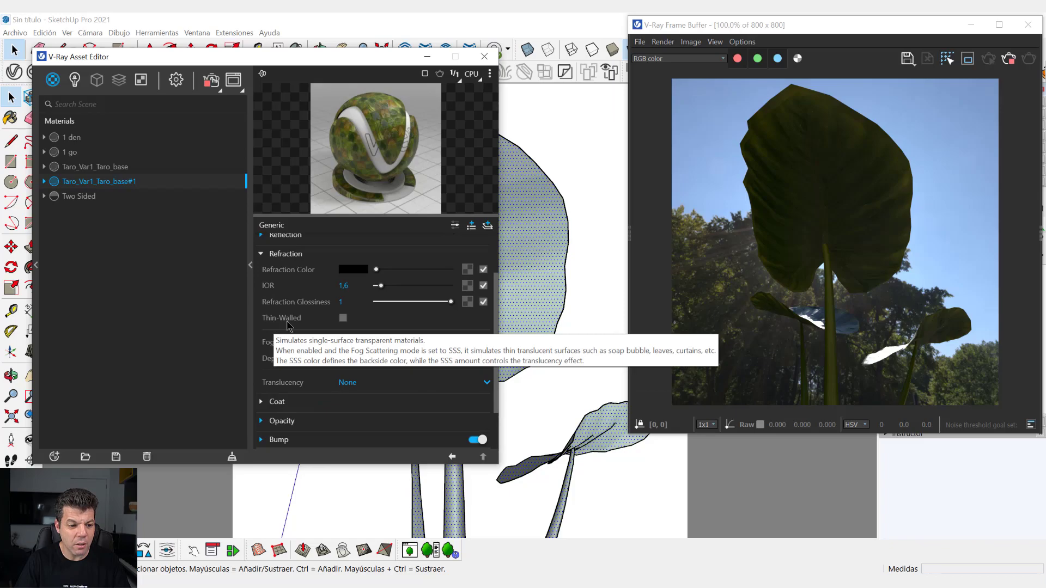
click(343, 319)
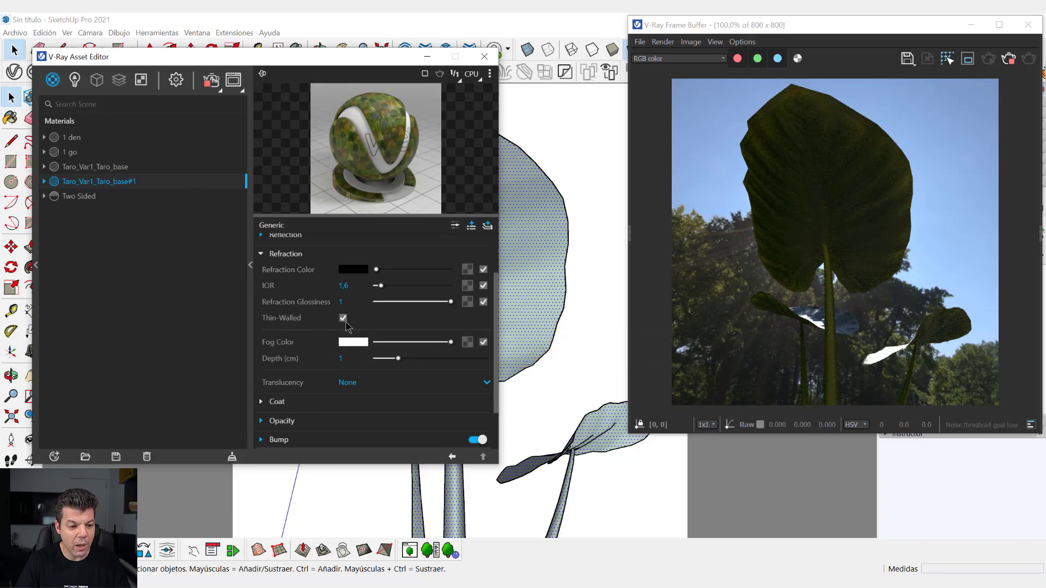
click(353, 384)
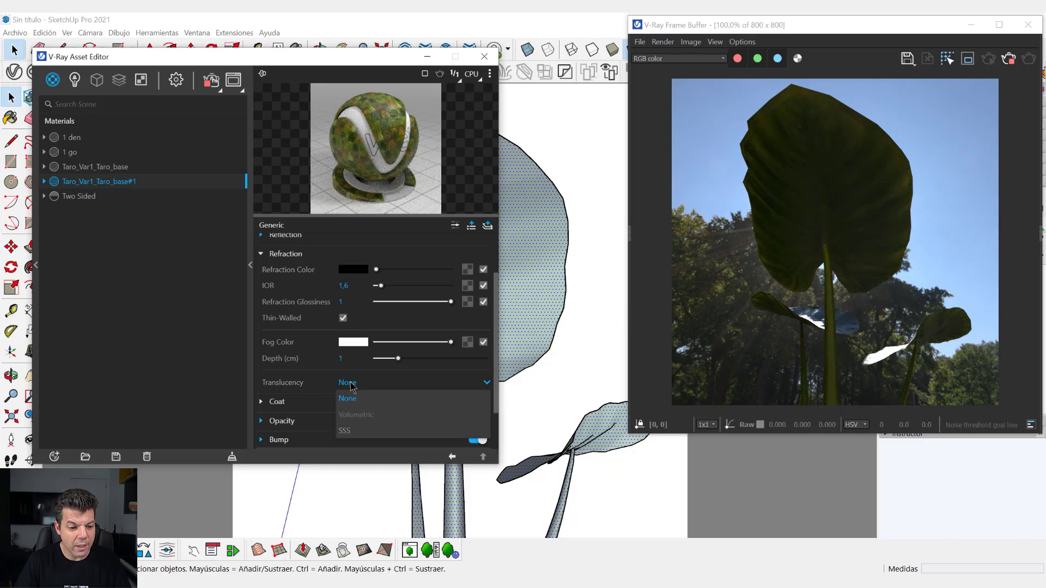
click(350, 387)
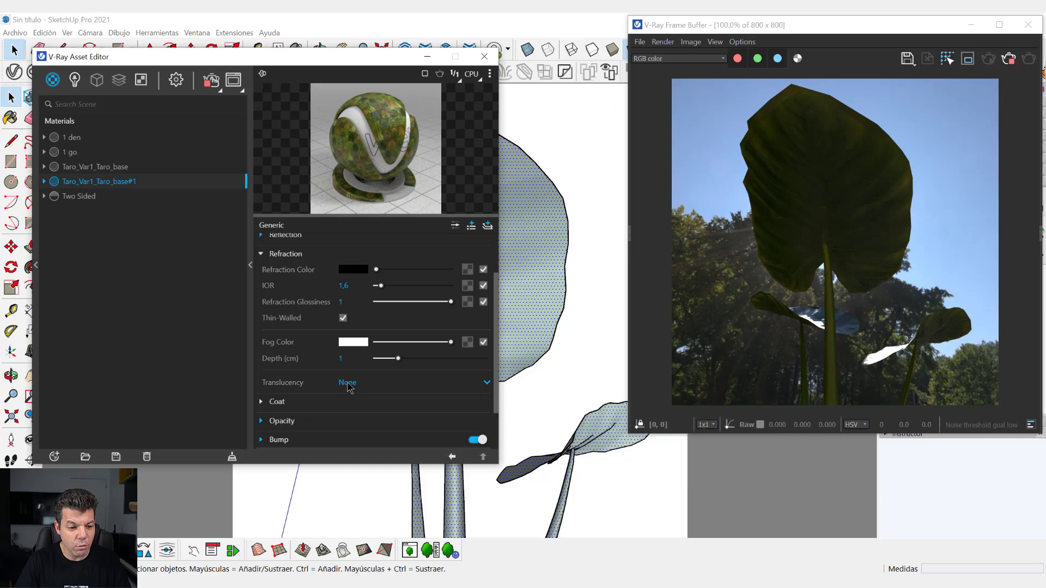
scroll(348, 387, down, 2)
click(346, 329)
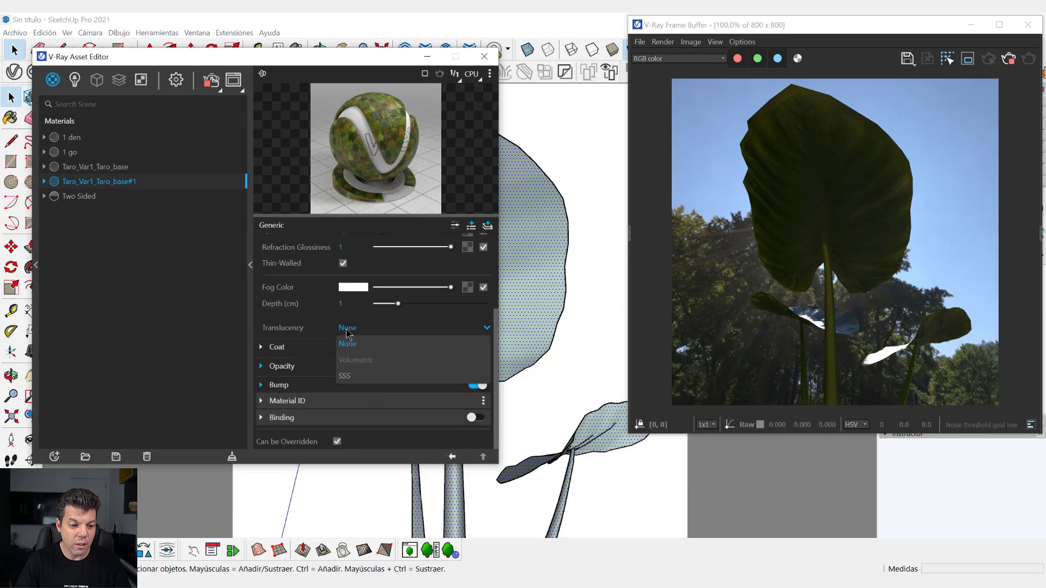
- Set translucency to SSS with an SSS Amount of 0.12 and a grey SSS colour
click(350, 377)
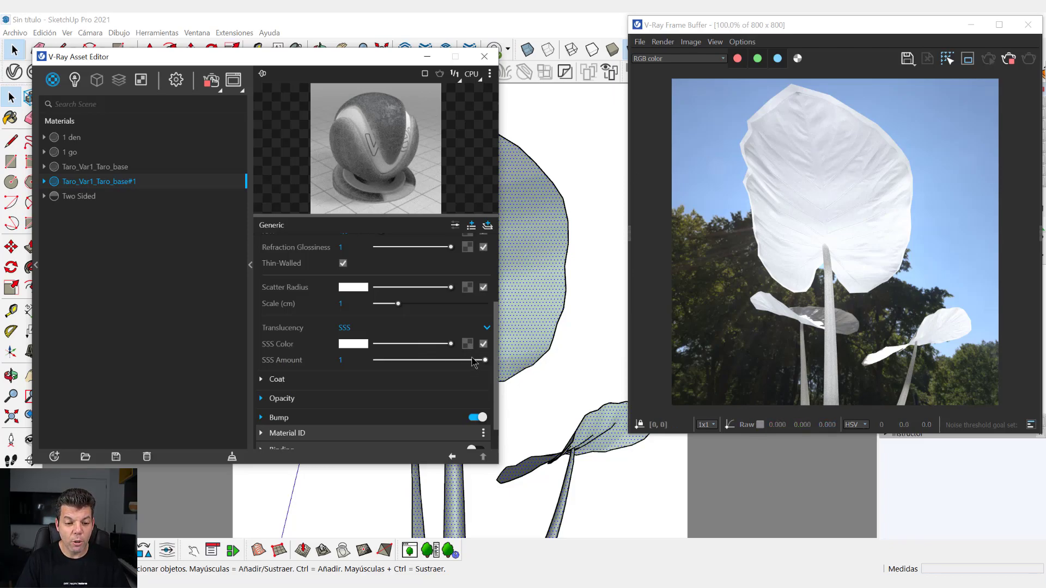
drag(484, 360, 376, 366)
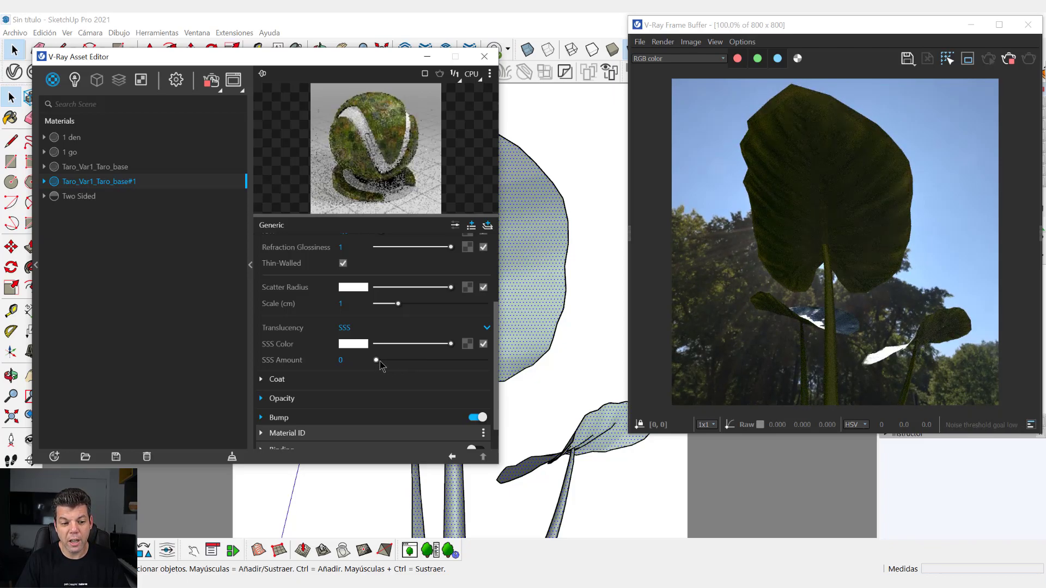
click(380, 361)
drag(398, 366, 385, 370)
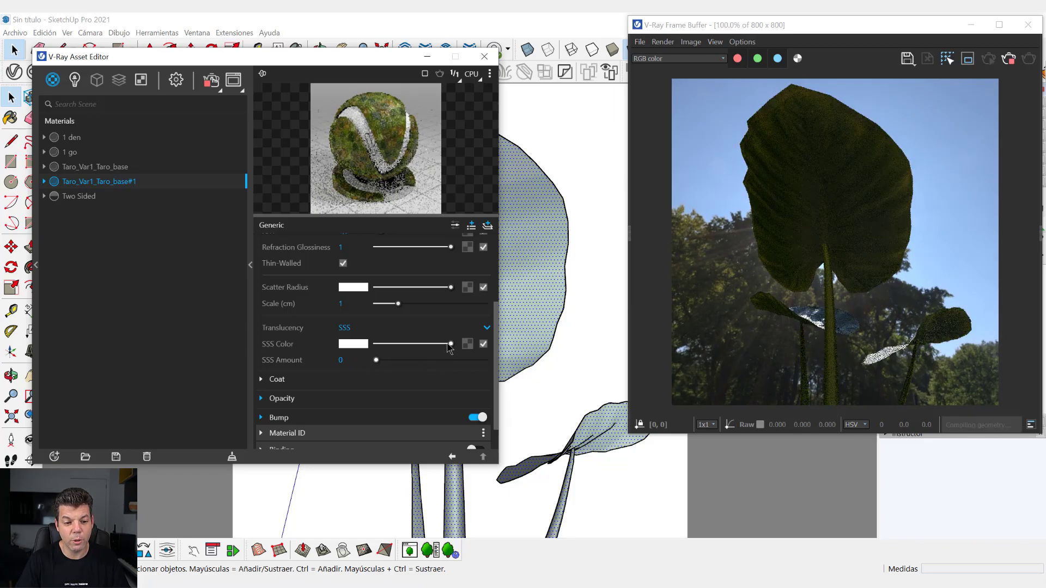
mouse_move(451, 344)
mouse_down()
mouse_move(411, 344)
mouse_move(390, 362)
mouse_up()
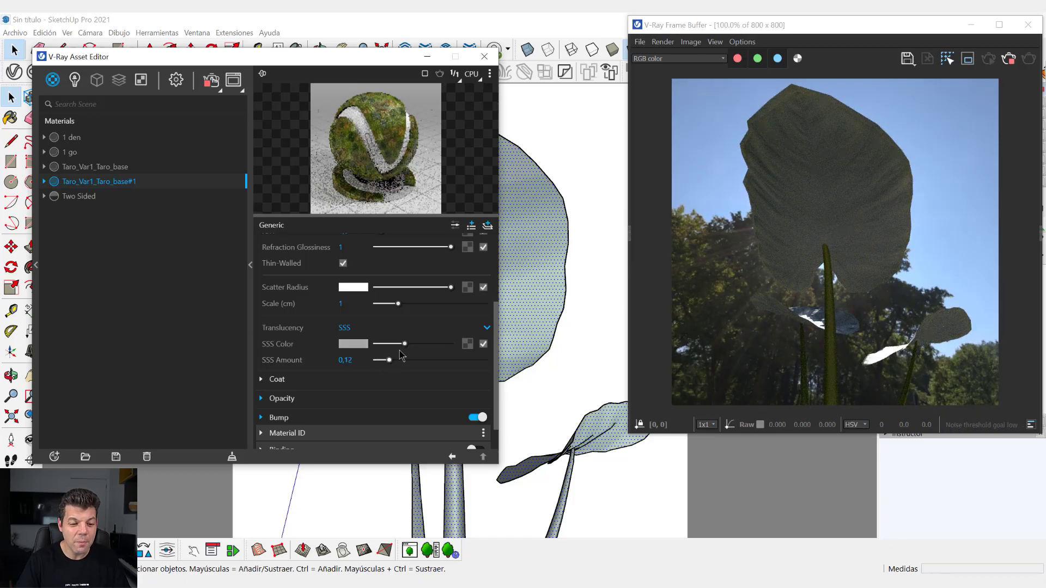
- Change the SSS colour to a darker green
click(349, 344)
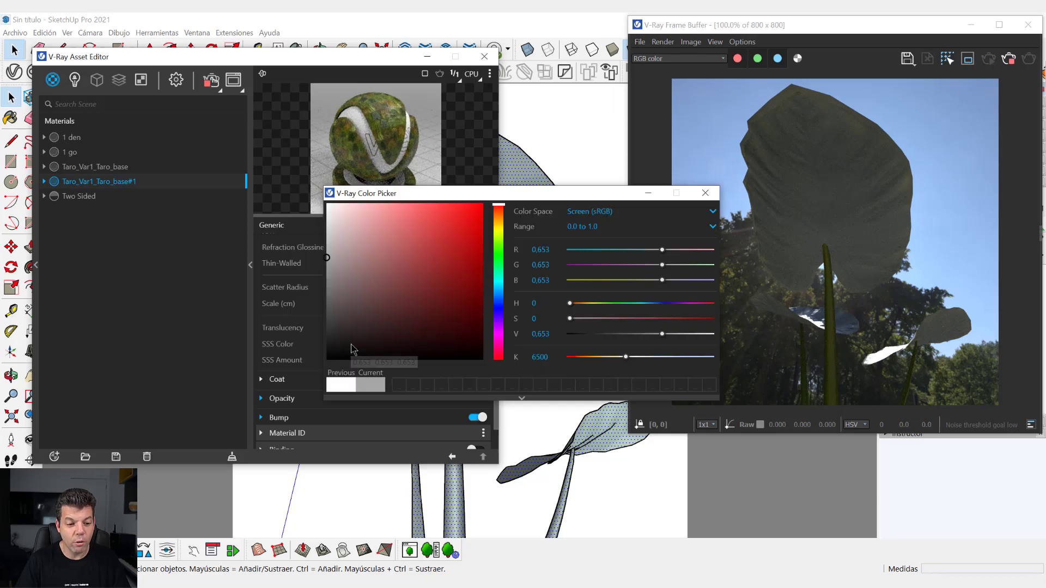
click(498, 252)
click(442, 255)
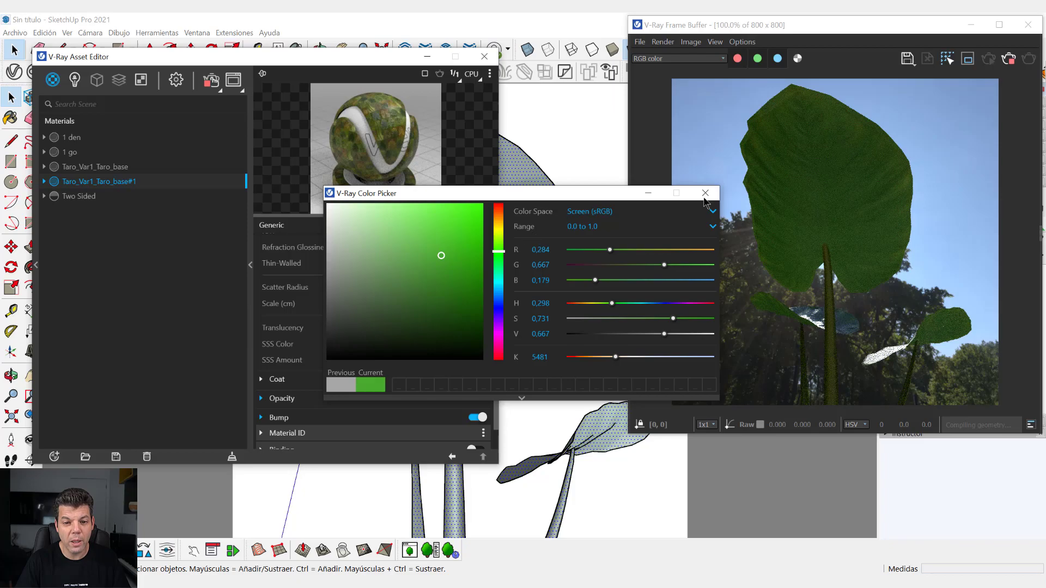
drag(441, 255, 421, 297)
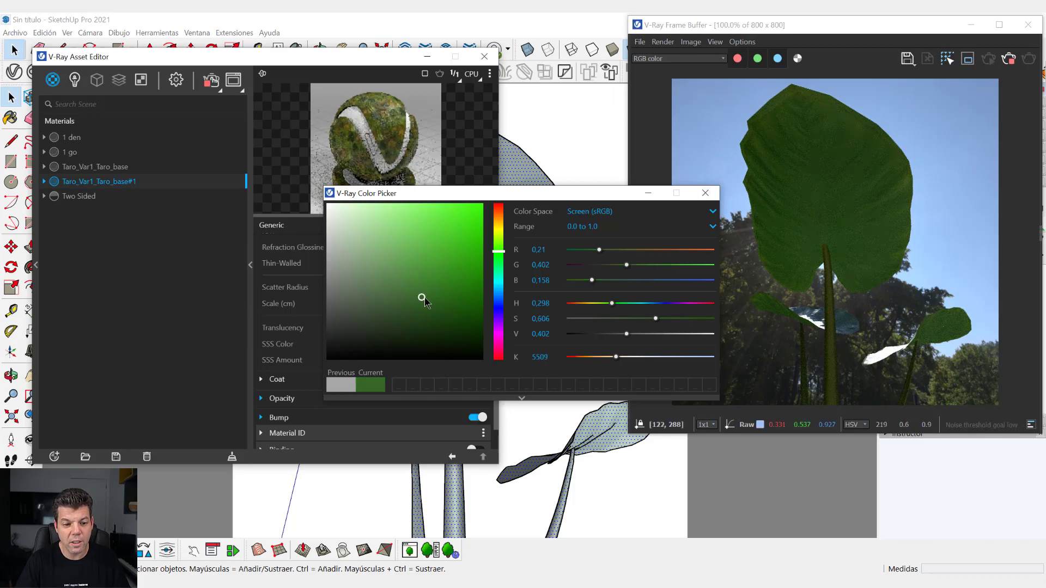
click(705, 195)
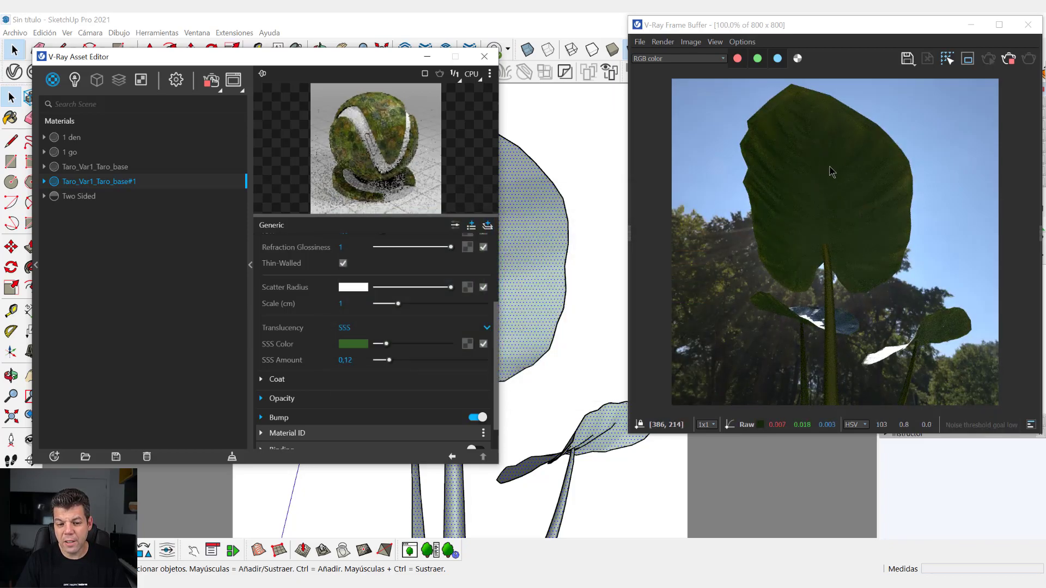
- Raise the SSS Amount to 1 and scroll the parameters back to the top
click(381, 361)
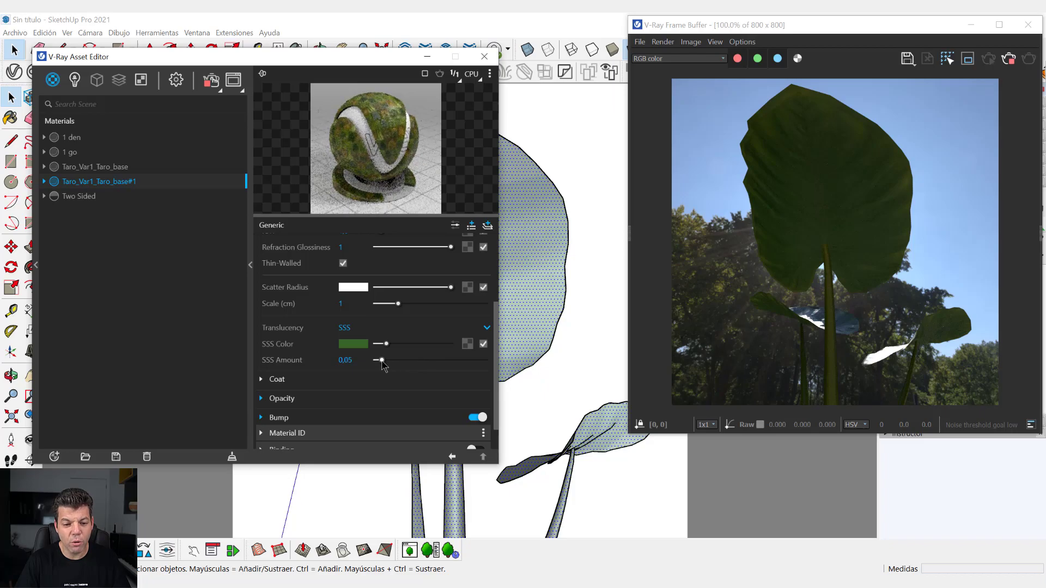
drag(382, 361, 388, 361)
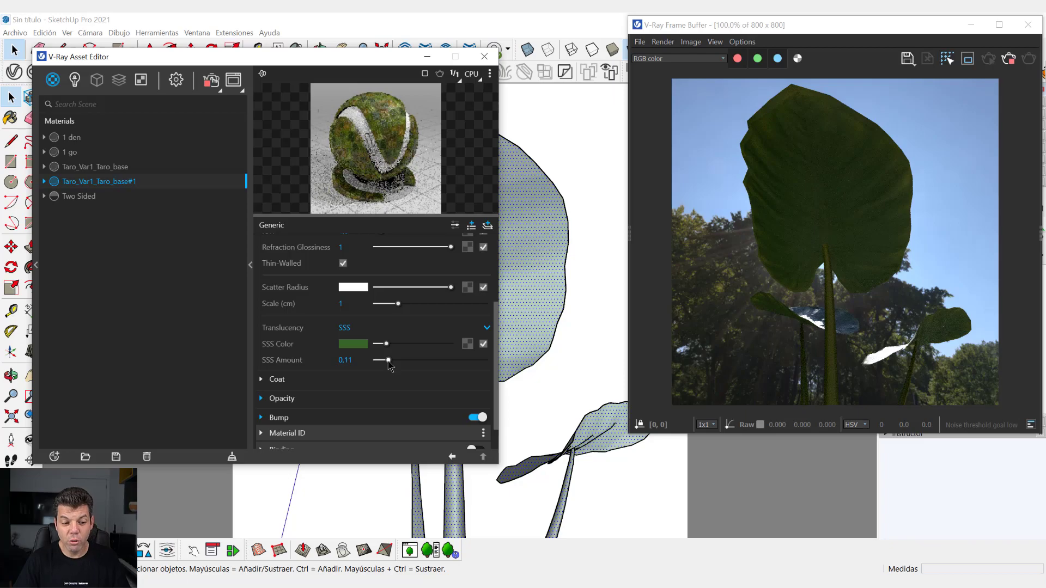
drag(389, 361, 485, 360)
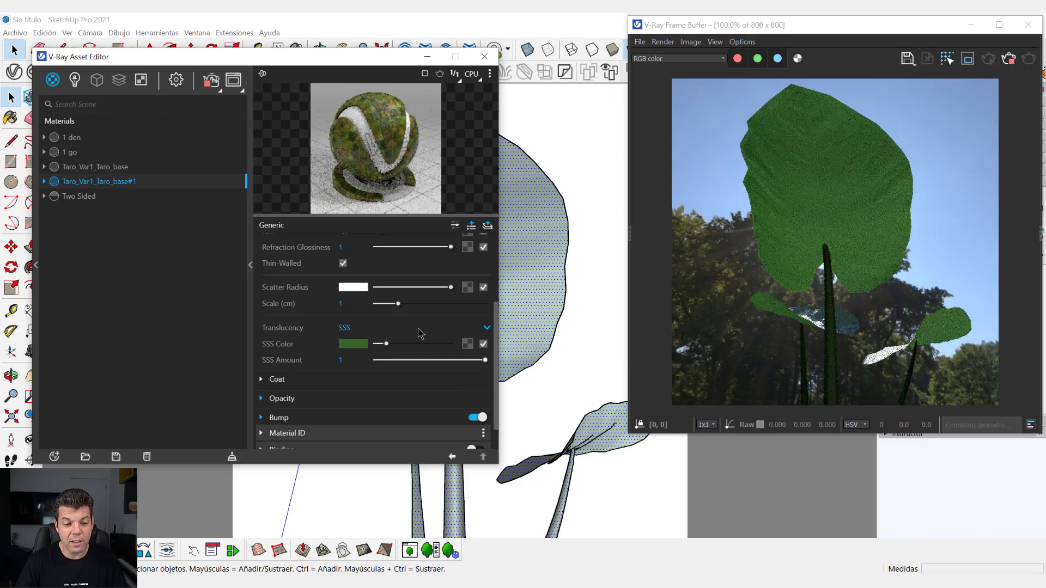
scroll(371, 327, up, 2)
scroll(327, 300, up, 3)
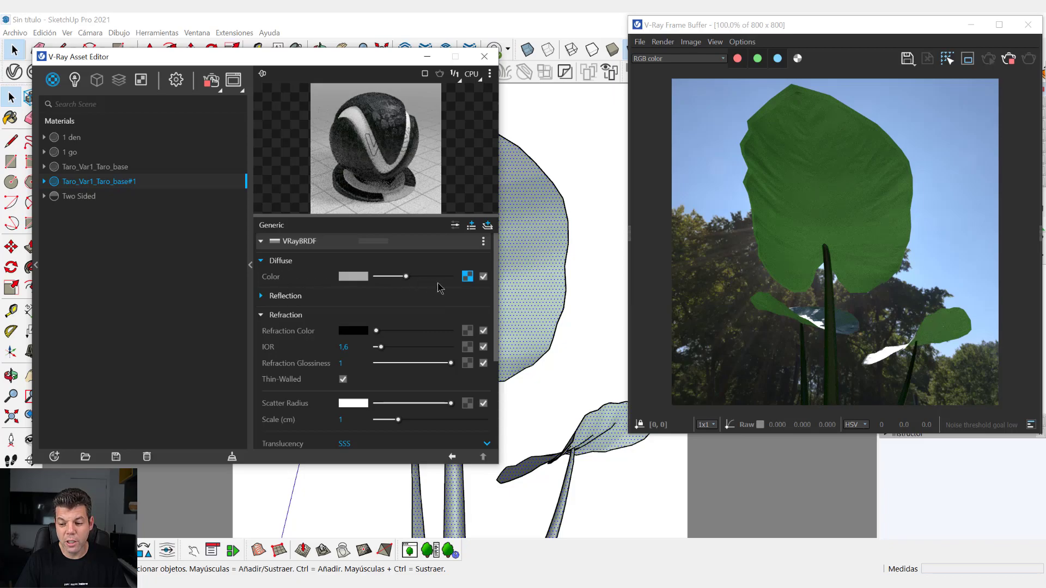
- Copy the diffuse leaf texture into the SSS colour slot and set SSS Amount to 0.5
right_click(468, 278)
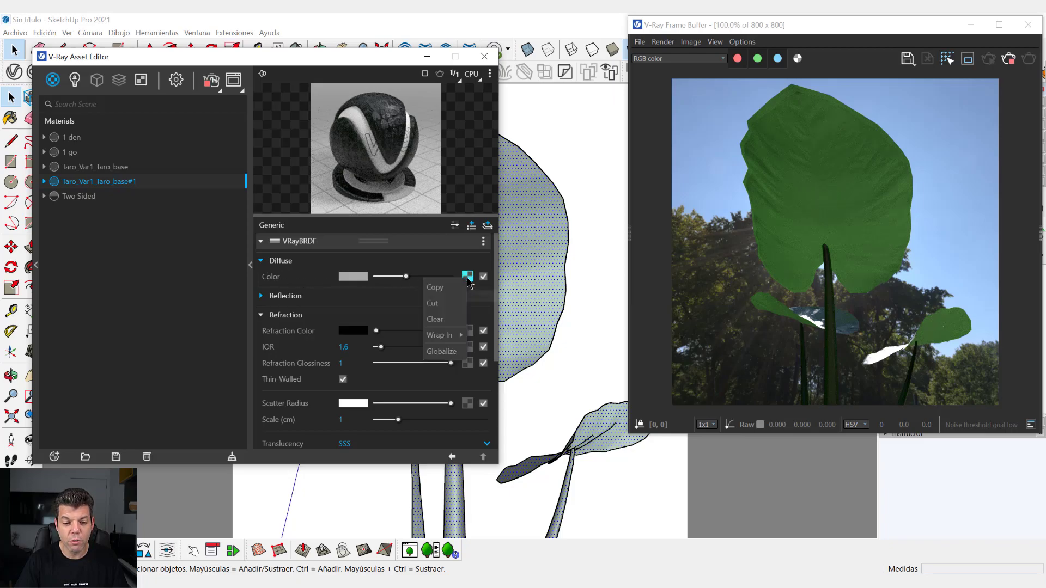
click(462, 289)
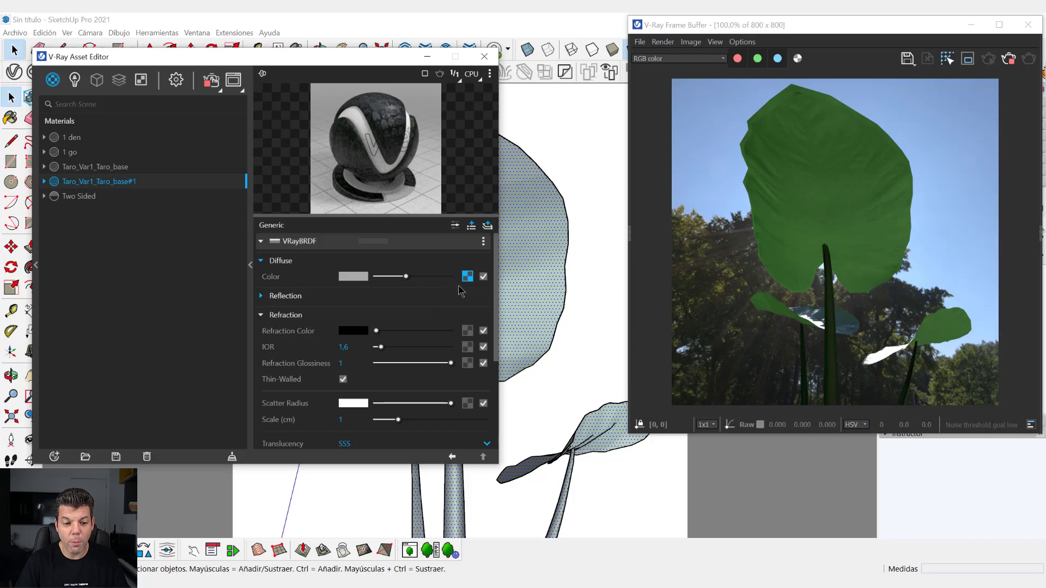
scroll(459, 337, down, 3)
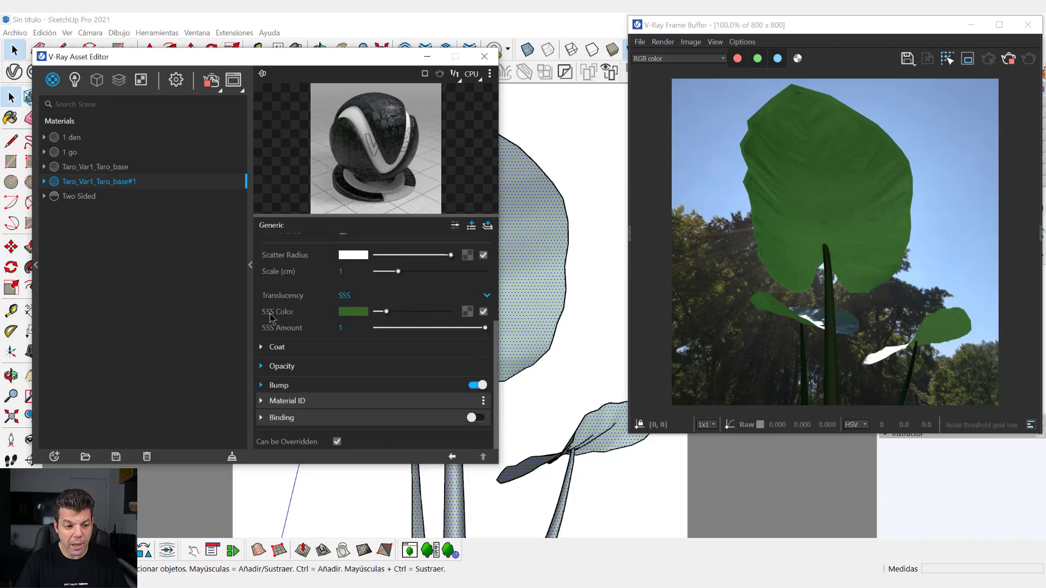
right_click(467, 314)
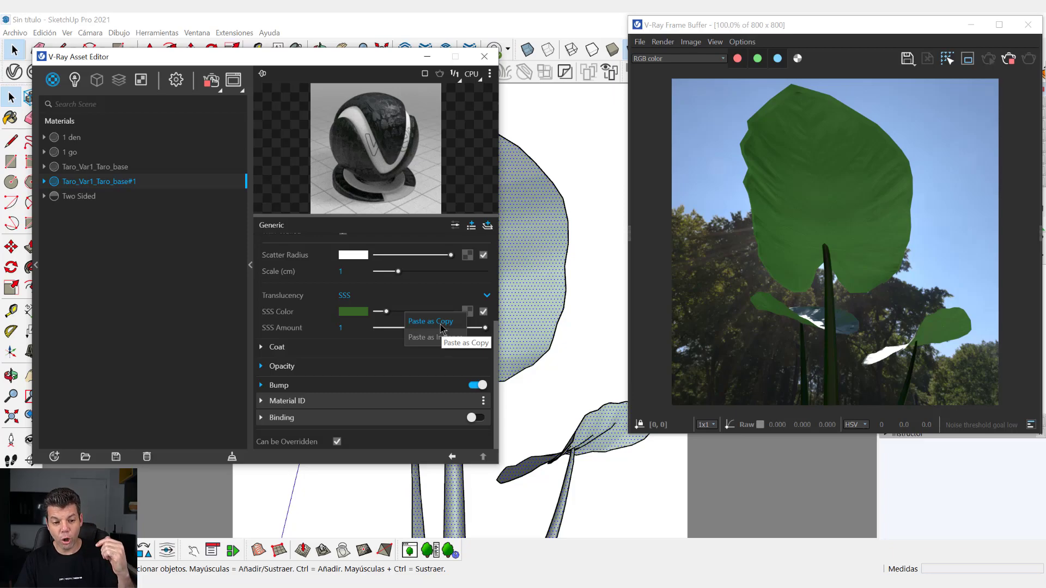
click(442, 321)
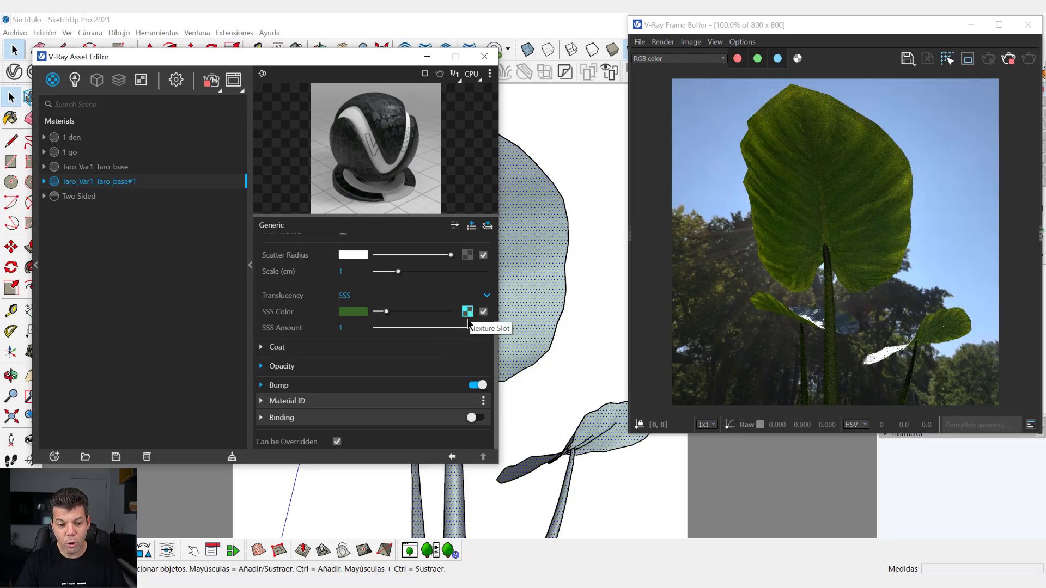
click(479, 328)
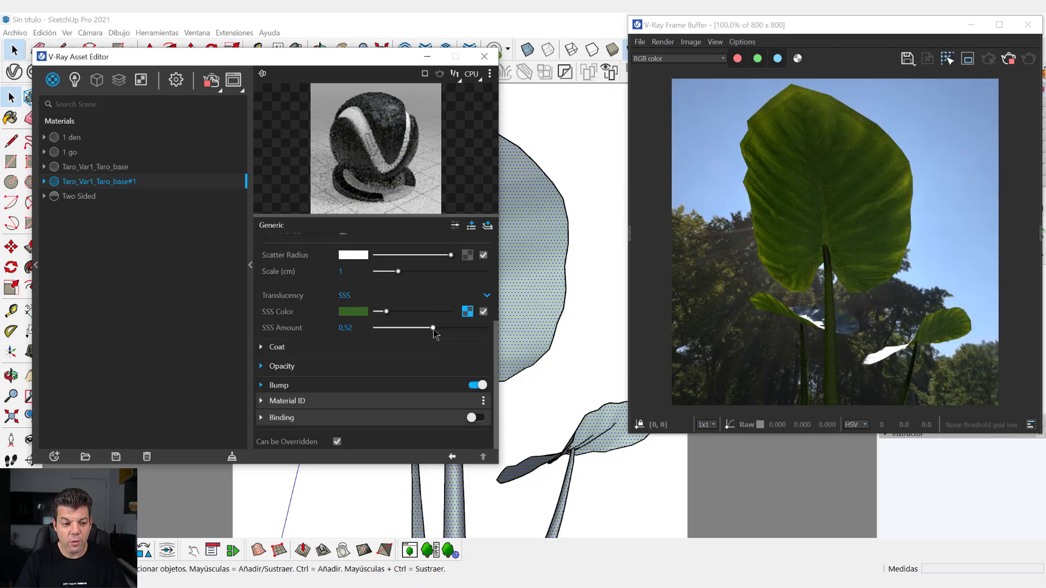
mouse_move(434, 328)
mouse_down()
mouse_move(386, 328)
mouse_move(444, 328)
mouse_move(430, 333)
mouse_up()
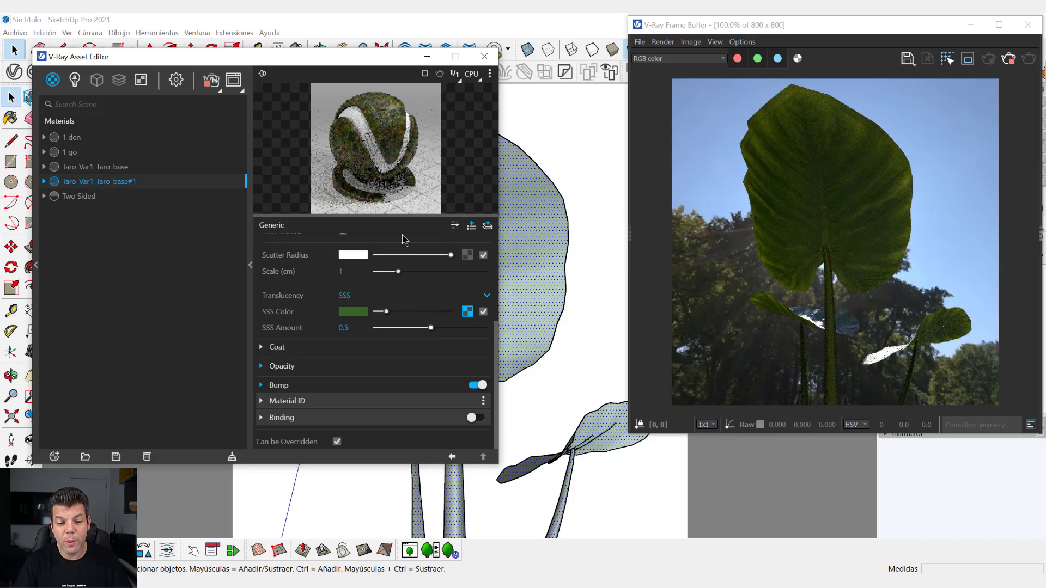
scroll(412, 327, up, 2)
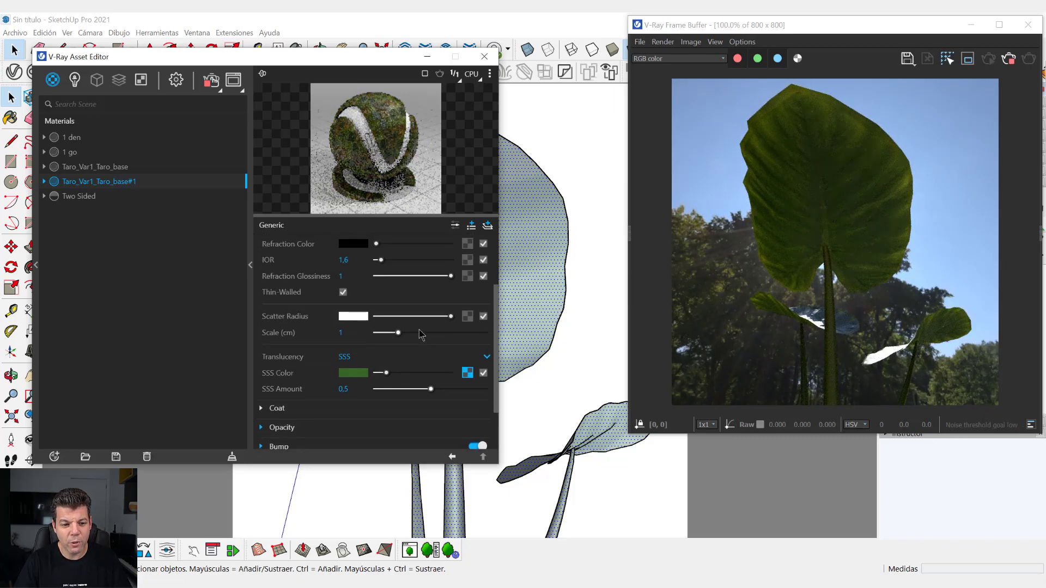
scroll(422, 334, up, 2)
scroll(422, 335, down, 2)
scroll(423, 335, down, 2)
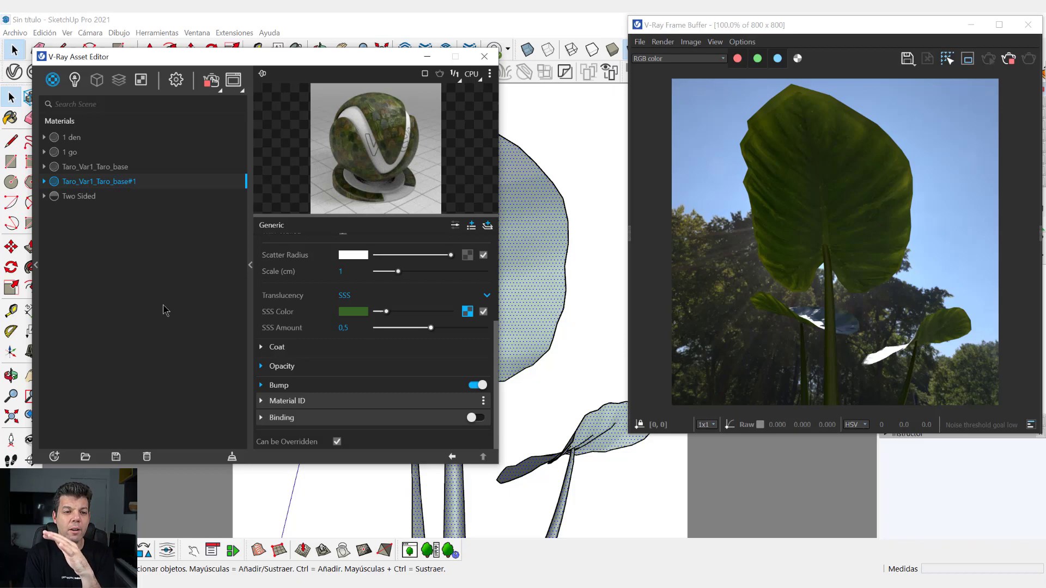
- Compare the Taro_Var1_Taro_base, Two Sided and Taro_Var1_Taro_base#1 materials' settings
click(136, 168)
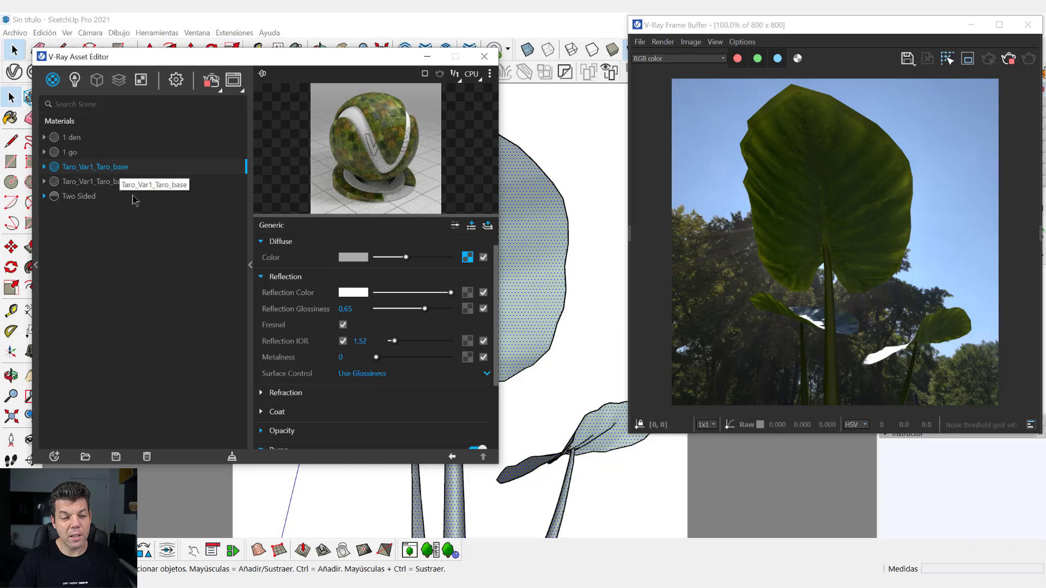
click(85, 199)
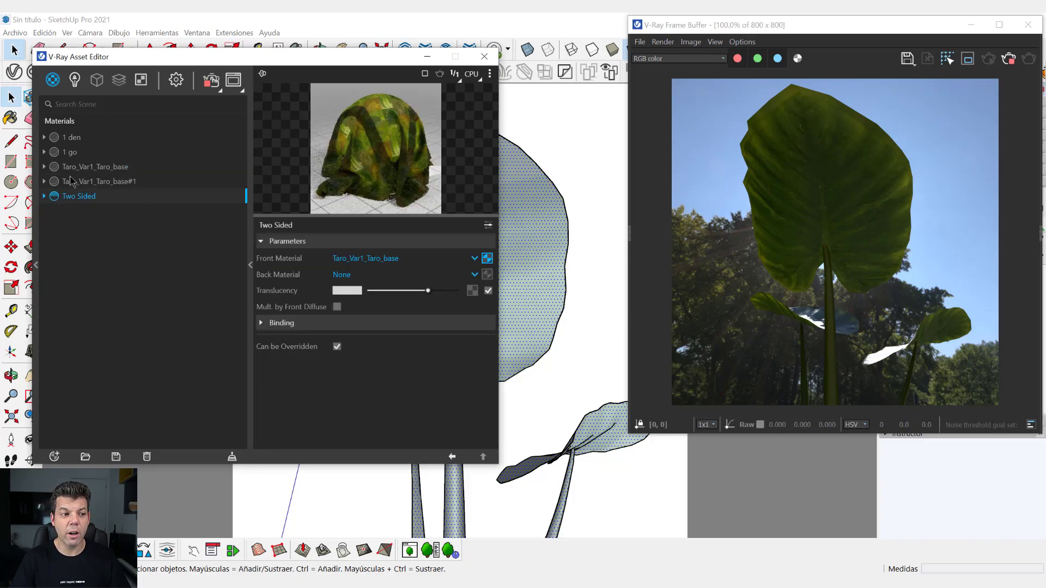
click(109, 168)
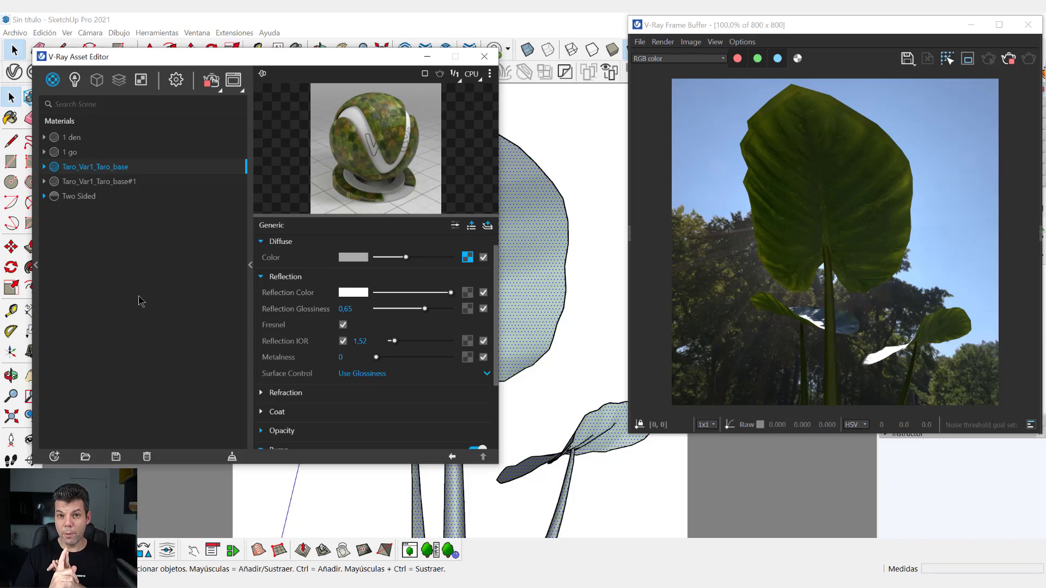
click(80, 197)
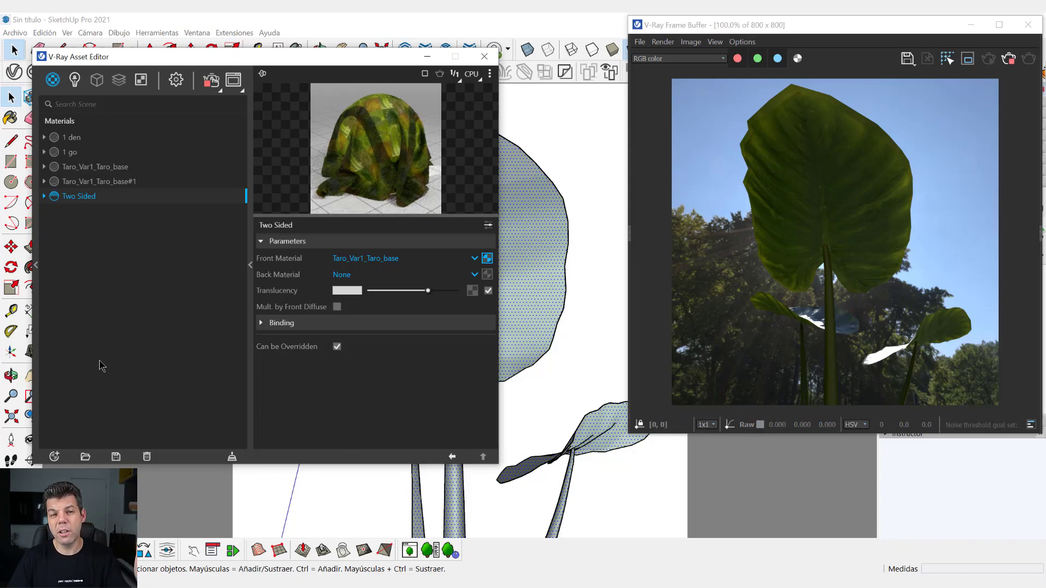
click(93, 184)
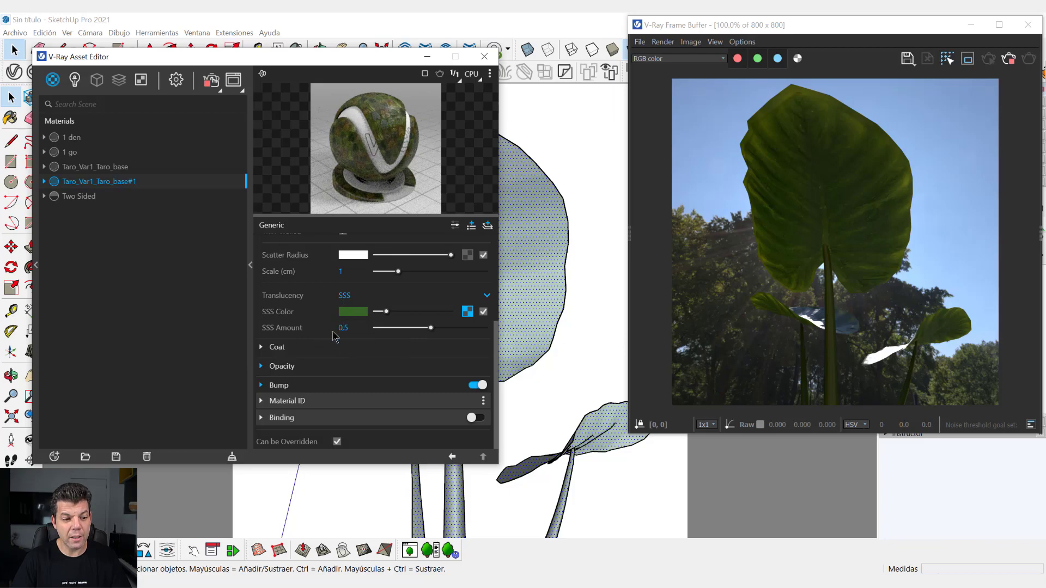
- Recheck Two Sided against Taro_Var1_Taro_base#1, then orbit to frame the whole plant
scroll(333, 336, up, 3)
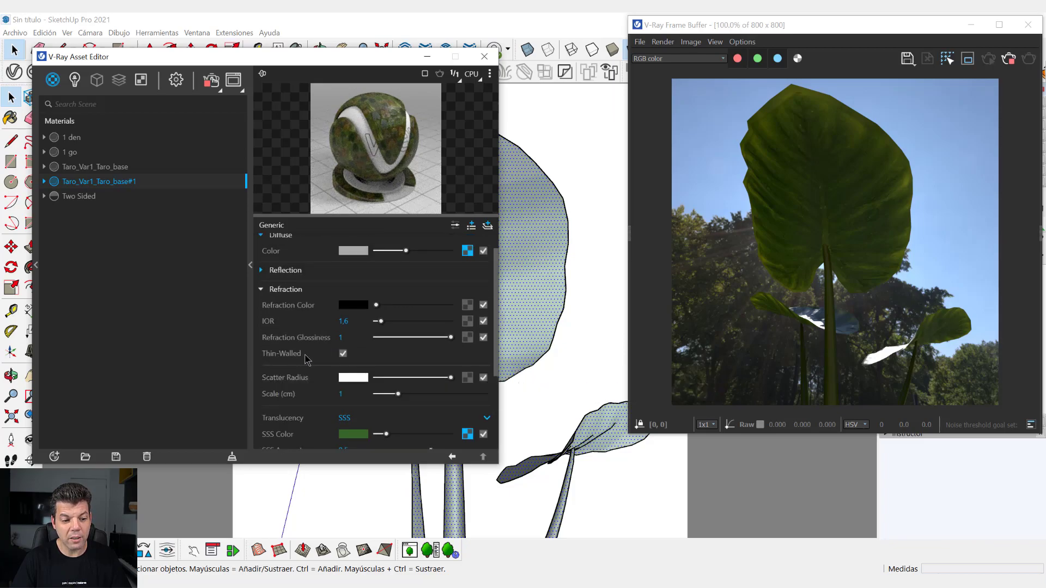
scroll(307, 361, down, 3)
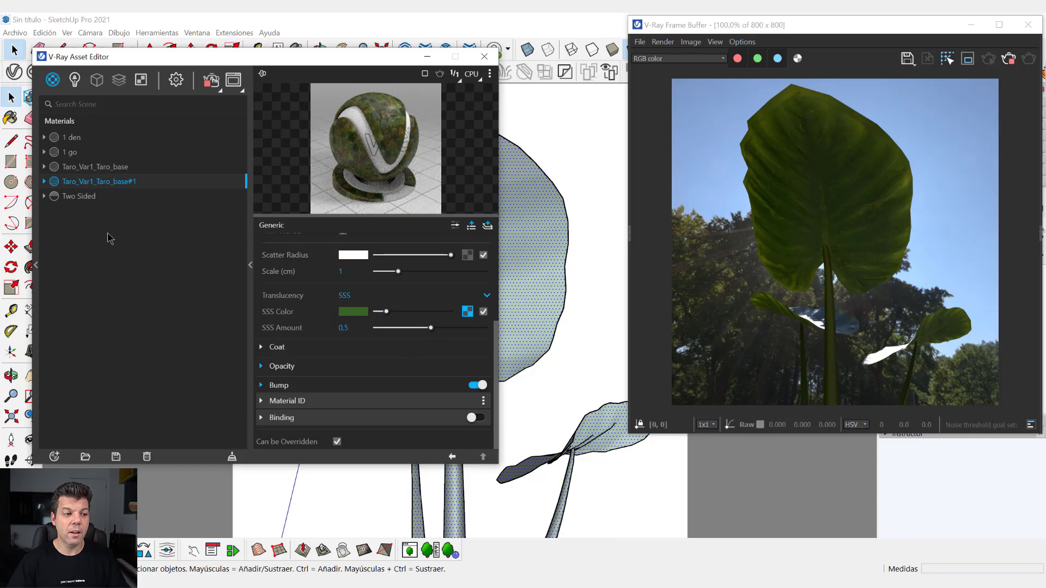
click(82, 201)
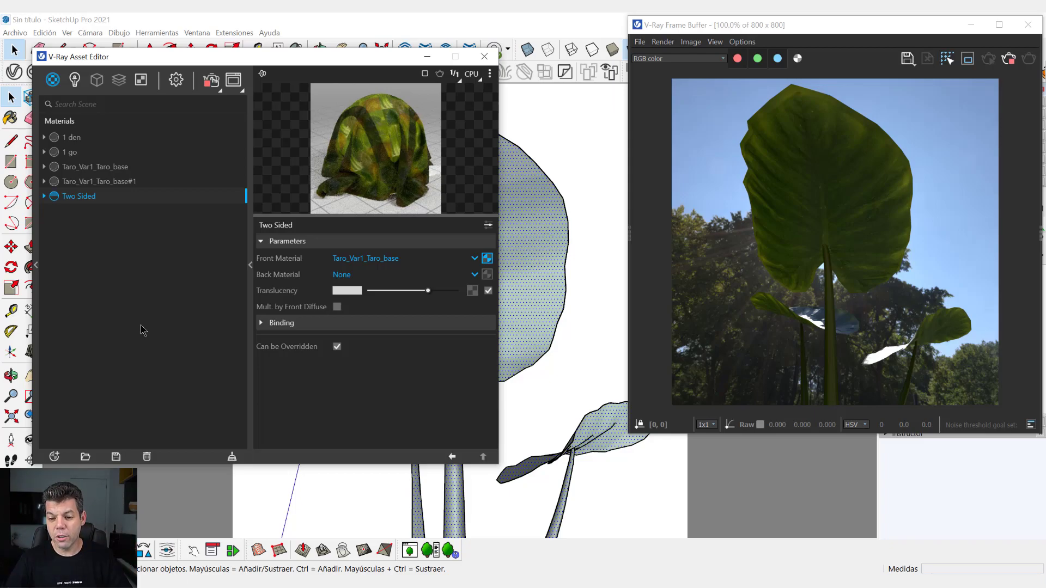
click(108, 185)
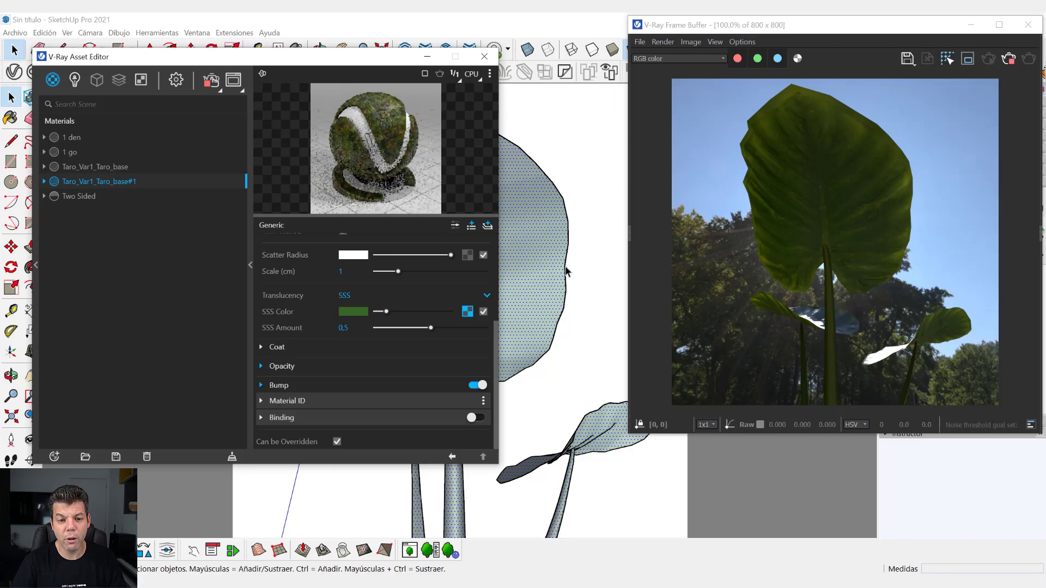
mouse_move(582, 227)
middle_down()
mouse_move(585, 400)
mouse_move(477, 415)
middle_up()
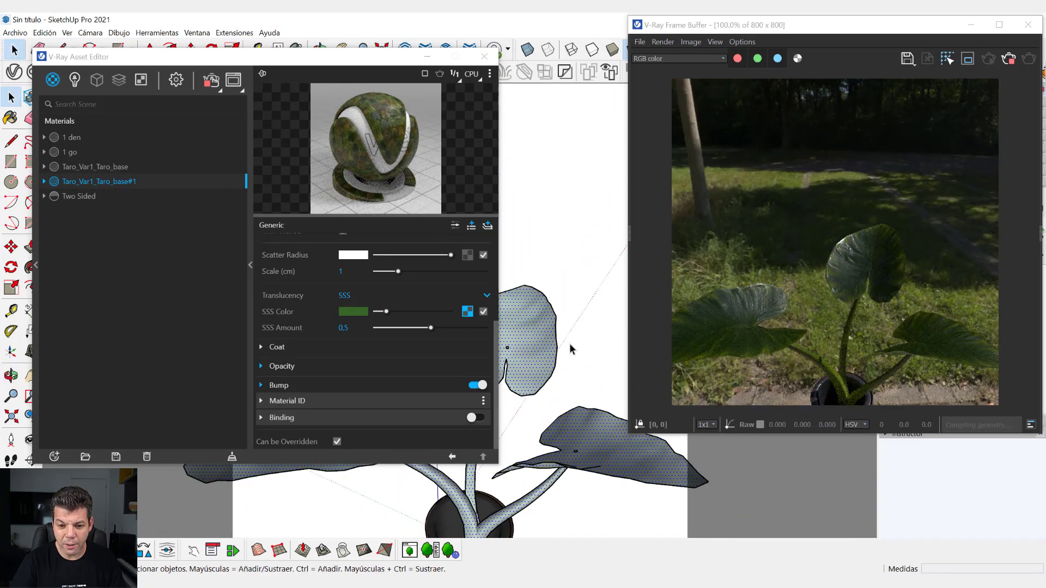
- Close the material editor, cancel an accidental Make Component, and orbit out over the plant
middle_drag(564, 341, 409, 425)
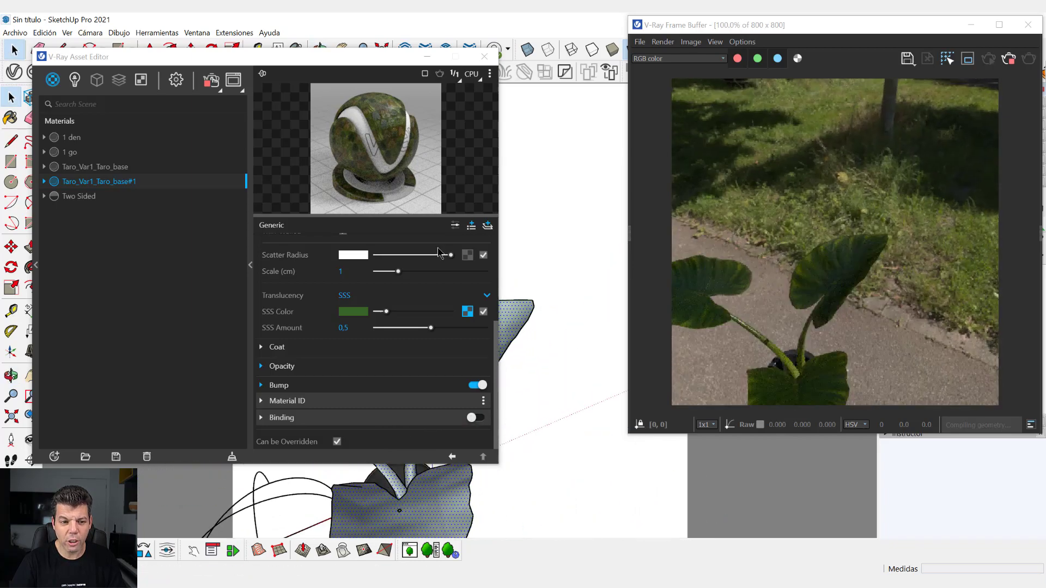
click(484, 56)
mouse_move(461, 339)
middle_down()
mouse_move(337, 321)
mouse_move(397, 311)
middle_up()
key(g)
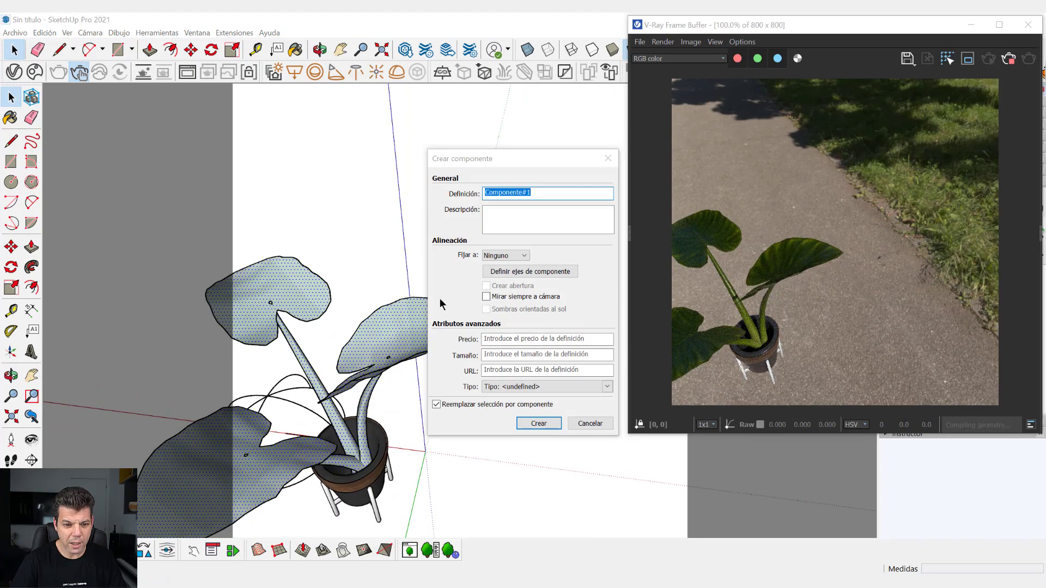
click(590, 424)
middle_drag(412, 393, 354, 397)
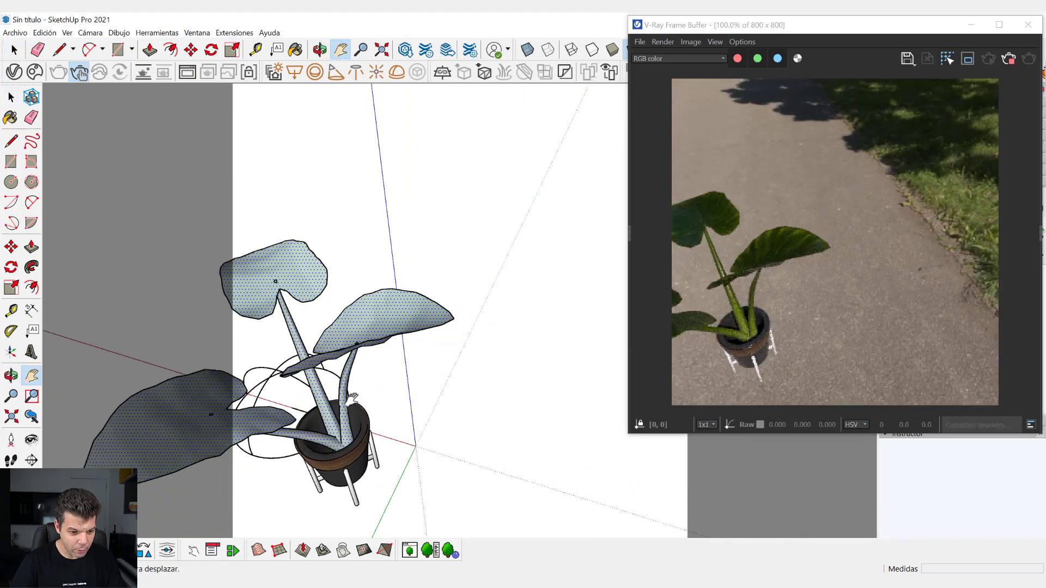
scroll(437, 367, up, 3)
scroll(479, 382, up, 3)
scroll(478, 377, up, 2)
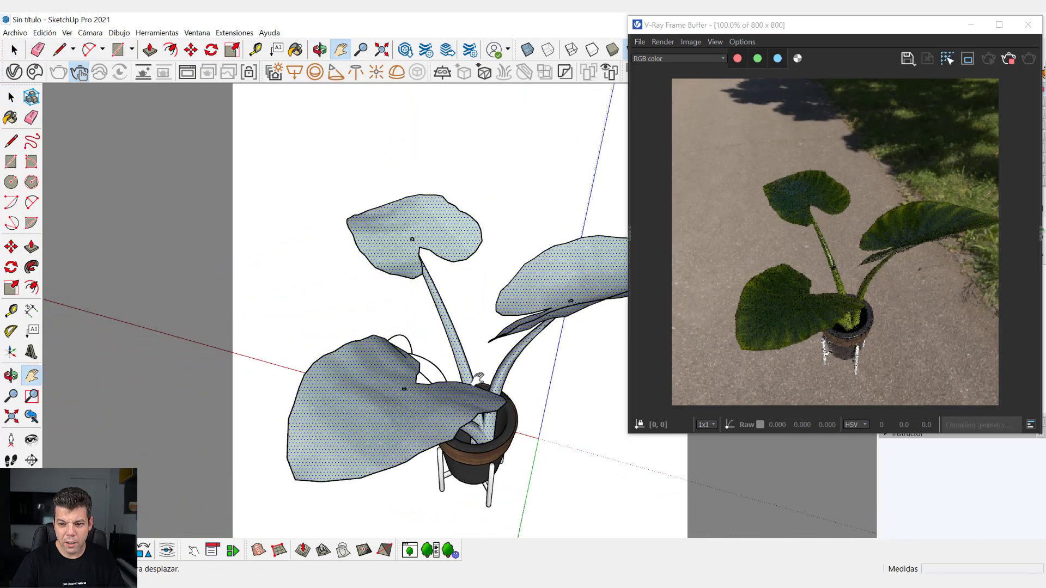
scroll(479, 377, up, 2)
- Orbit and zoom around the potted plant to check the interactive render from the side
middle_drag(417, 403, 479, 257)
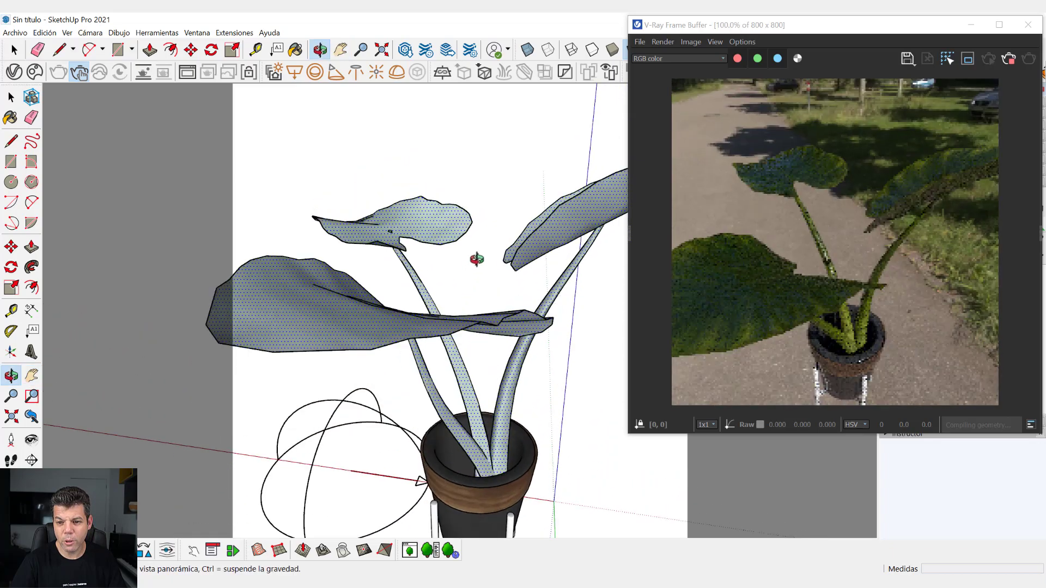
scroll(508, 182, up, 2)
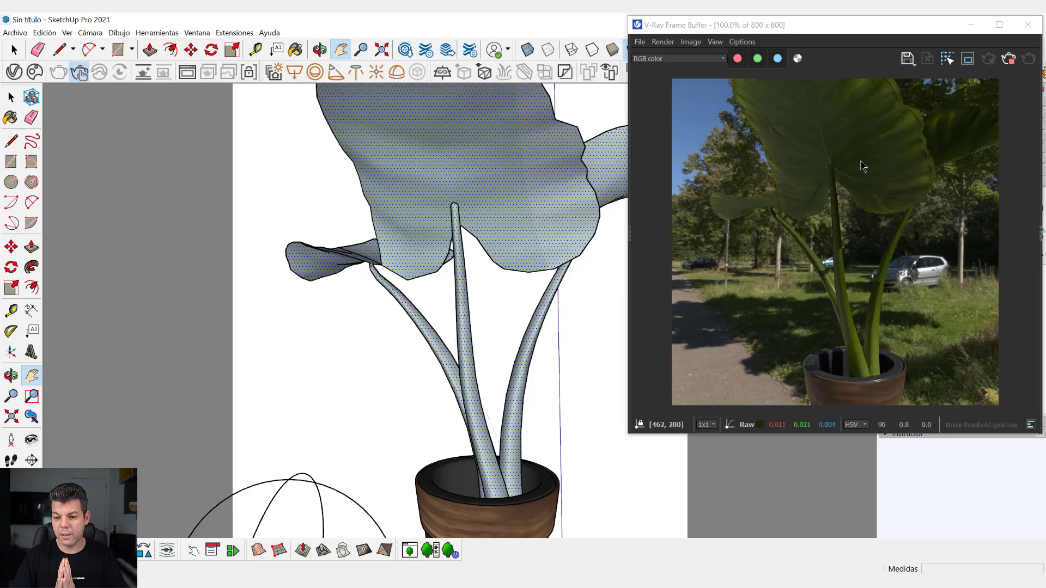
scroll(485, 382, down, 5)
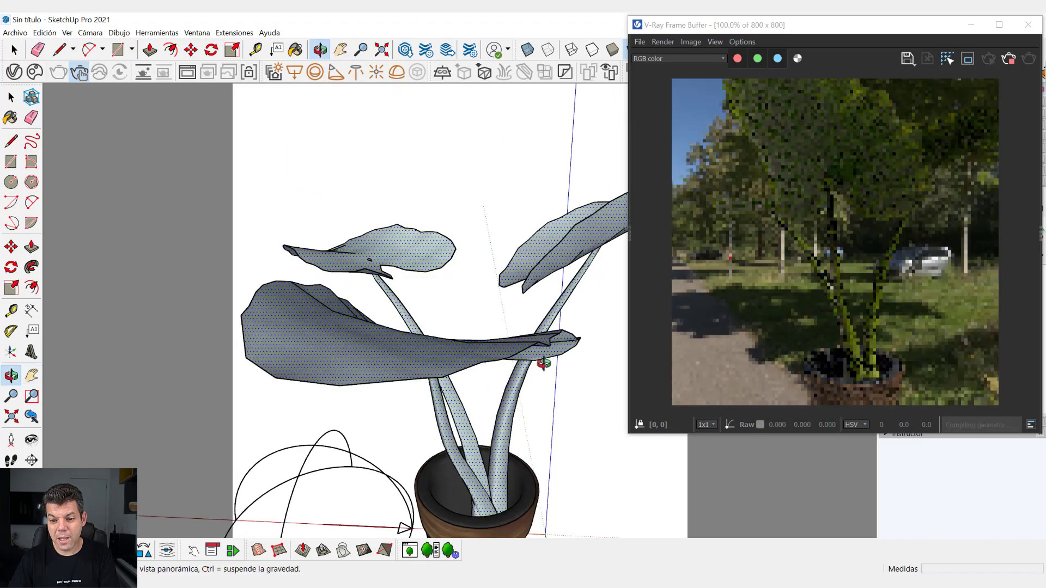
middle_drag(485, 382, 483, 472)
scroll(485, 458, up, 2)
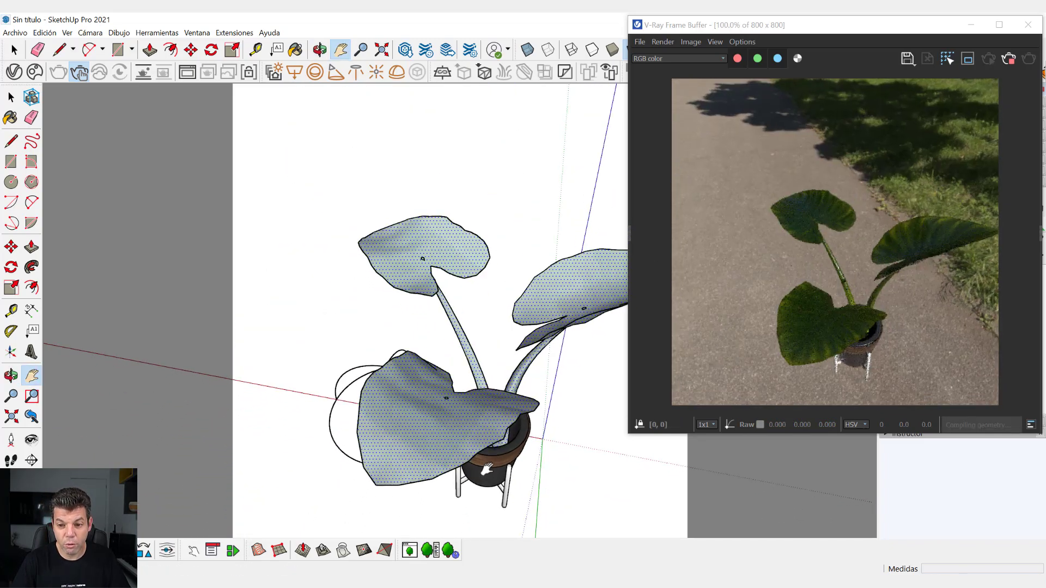
scroll(490, 452, up, 4)
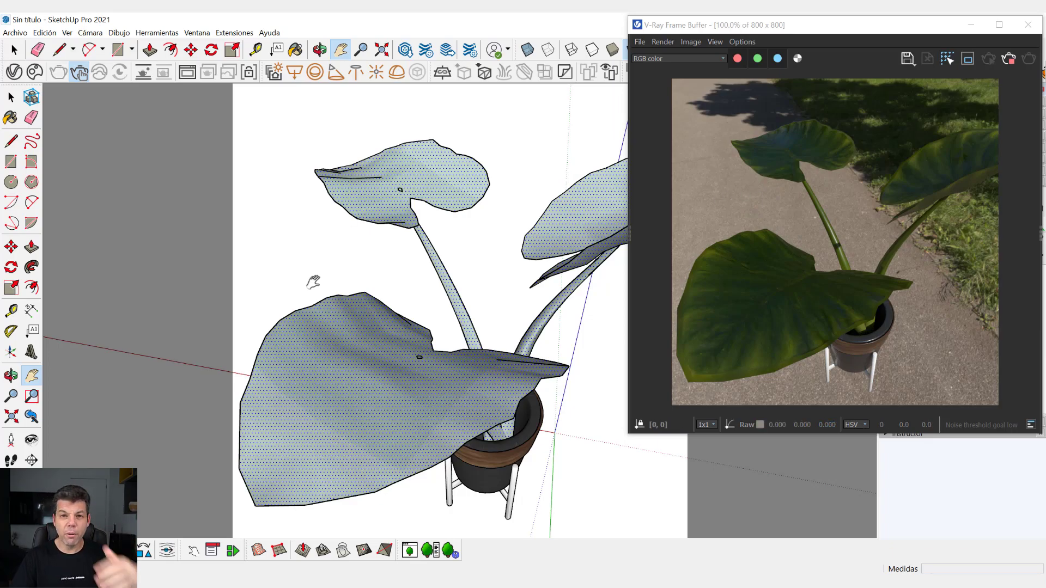
scroll(311, 284, down, 2)
scroll(310, 286, down, 2)
scroll(309, 287, down, 1)
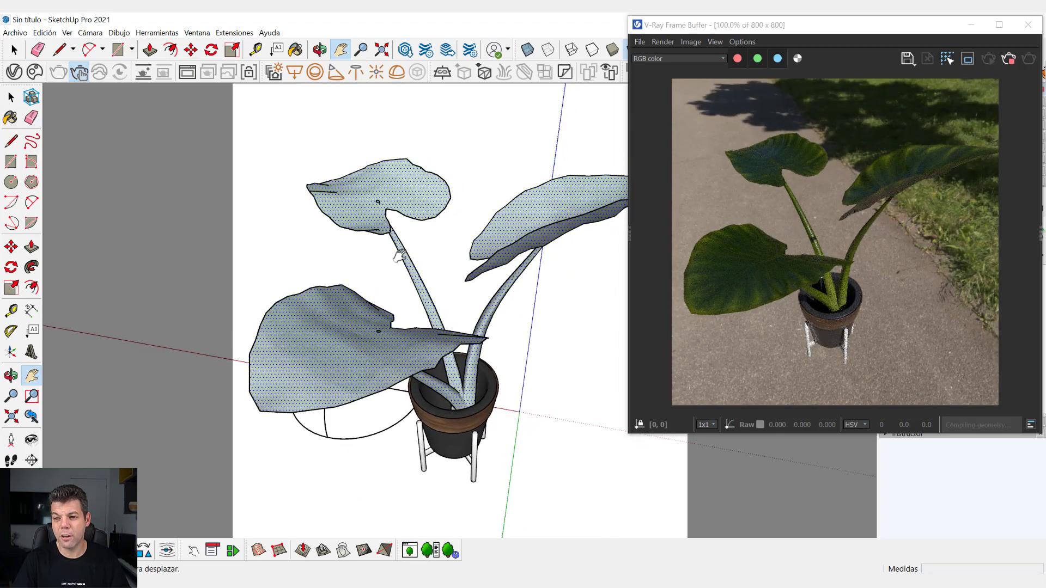
- Settle on a low side angle of the plant and bring up the V-Ray Asset Editor
middle_drag(417, 243, 431, 322)
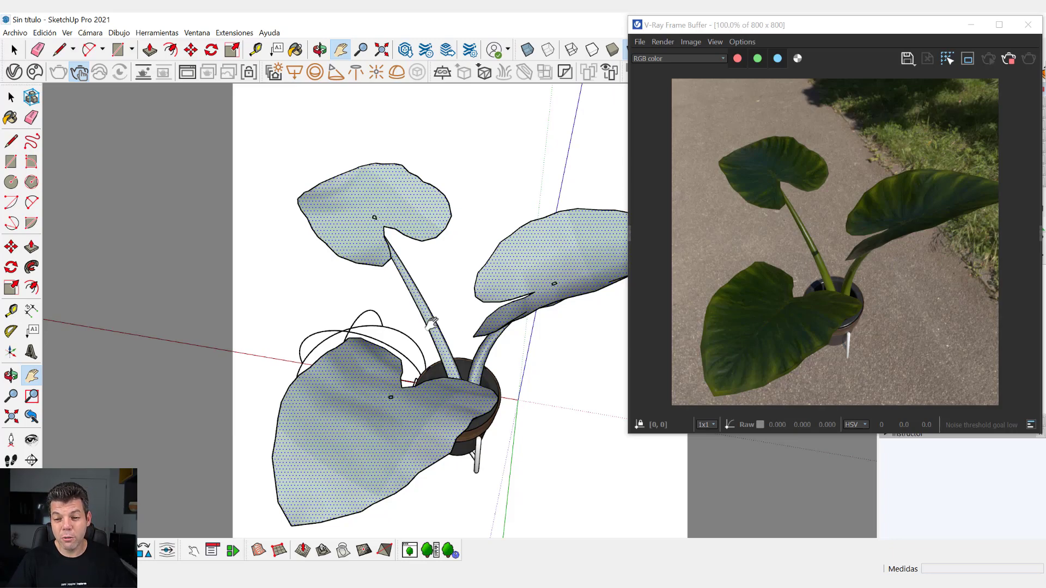
scroll(419, 347, up, 2)
scroll(420, 346, up, 2)
scroll(424, 341, down, 5)
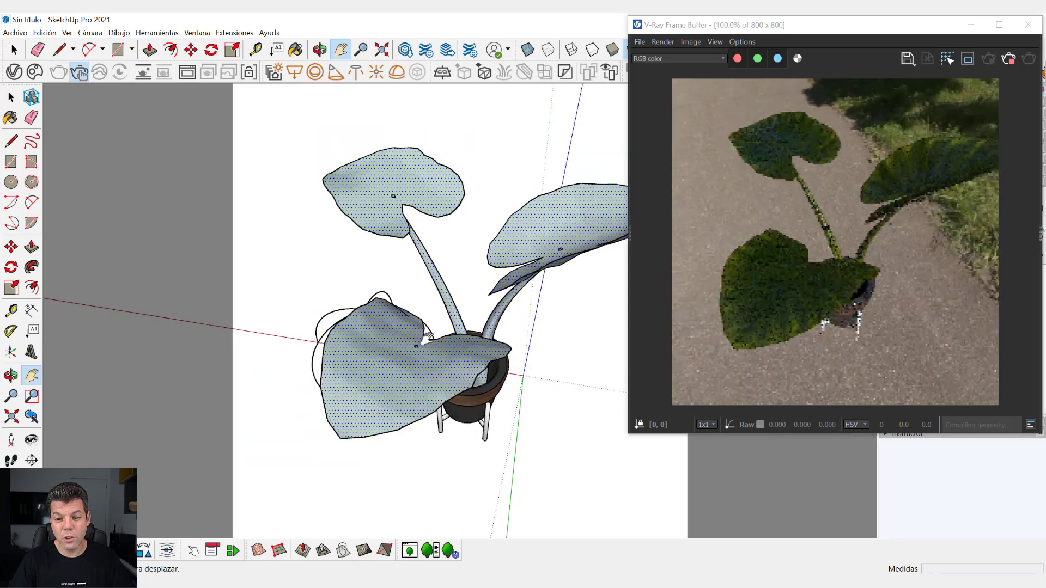
middle_drag(435, 332, 406, 348)
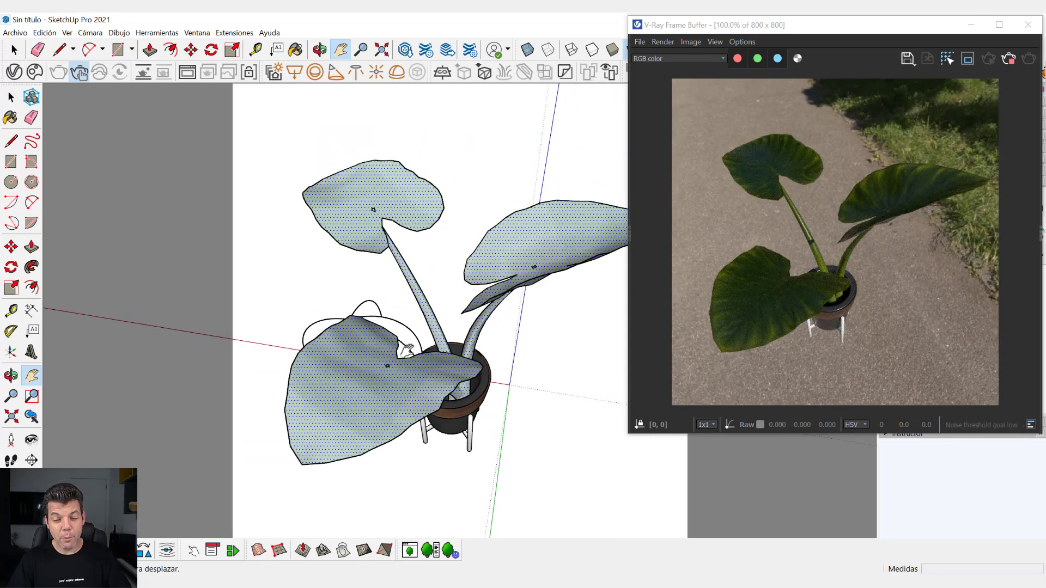
middle_drag(436, 382, 428, 306)
scroll(424, 295, up, 4)
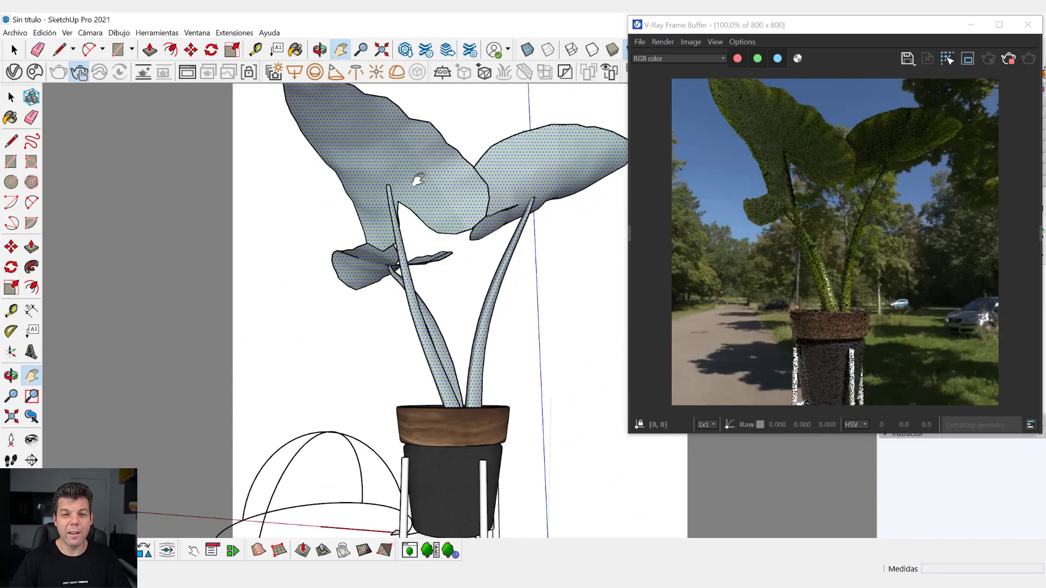
mouse_move(424, 295)
middle_down()
mouse_move(428, 320)
mouse_move(441, 243)
middle_up()
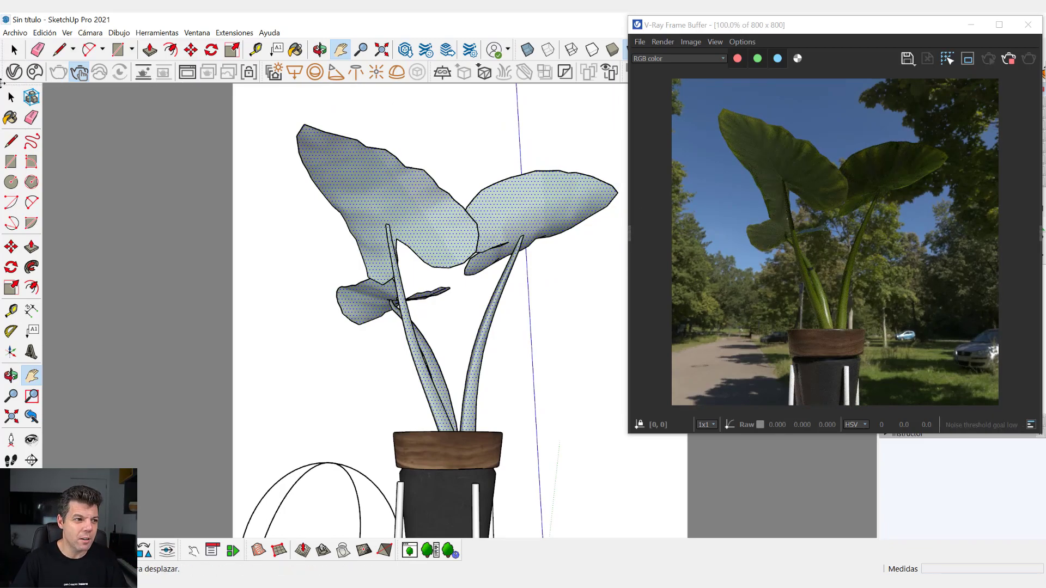
click(9, 79)
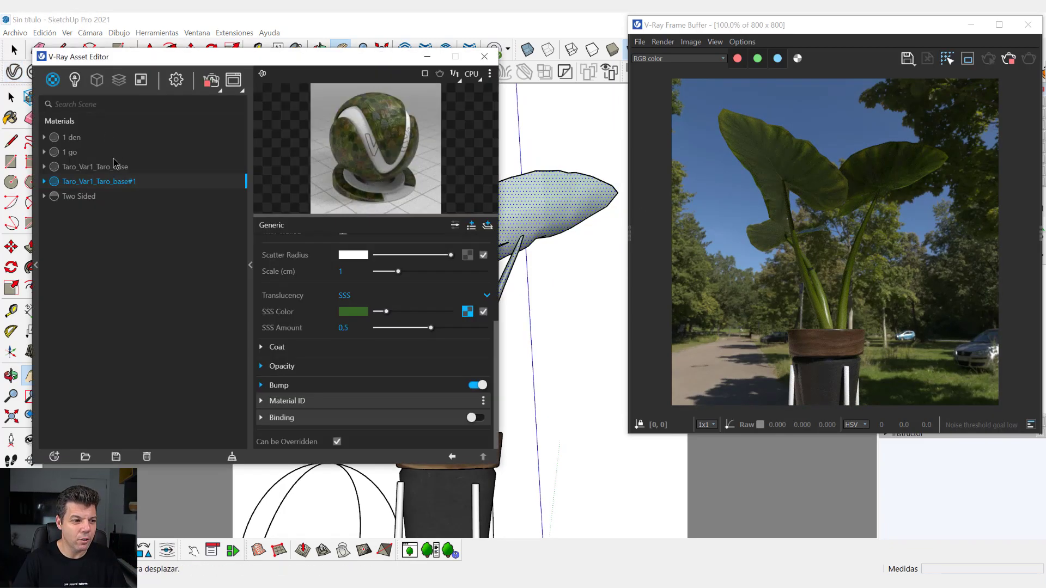
- Duplicate the Taro_Var1_Taro_base material, creating Taro_Var1_Taro_base#2
right_click(107, 187)
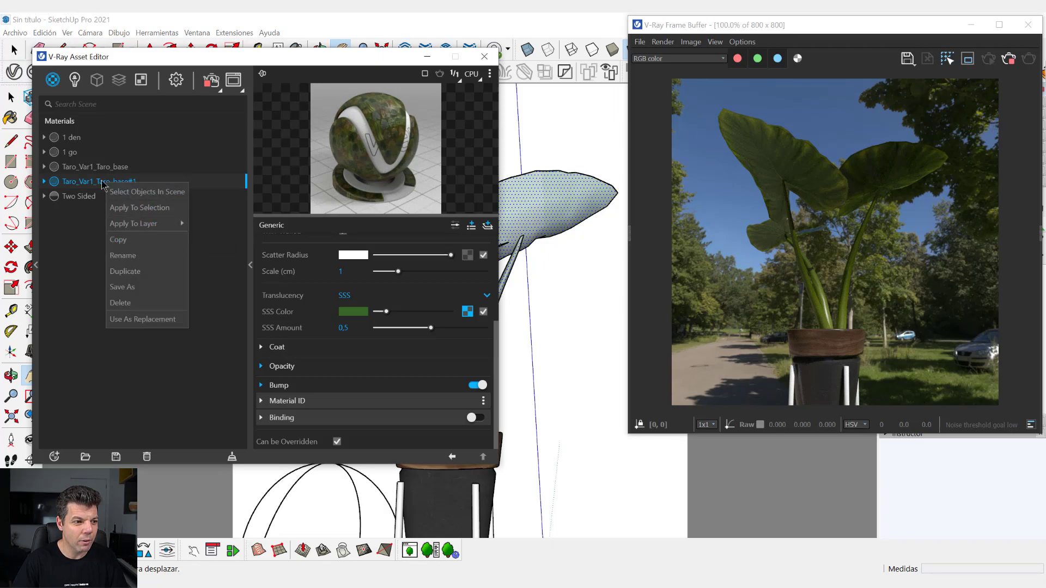
click(93, 171)
right_click(93, 167)
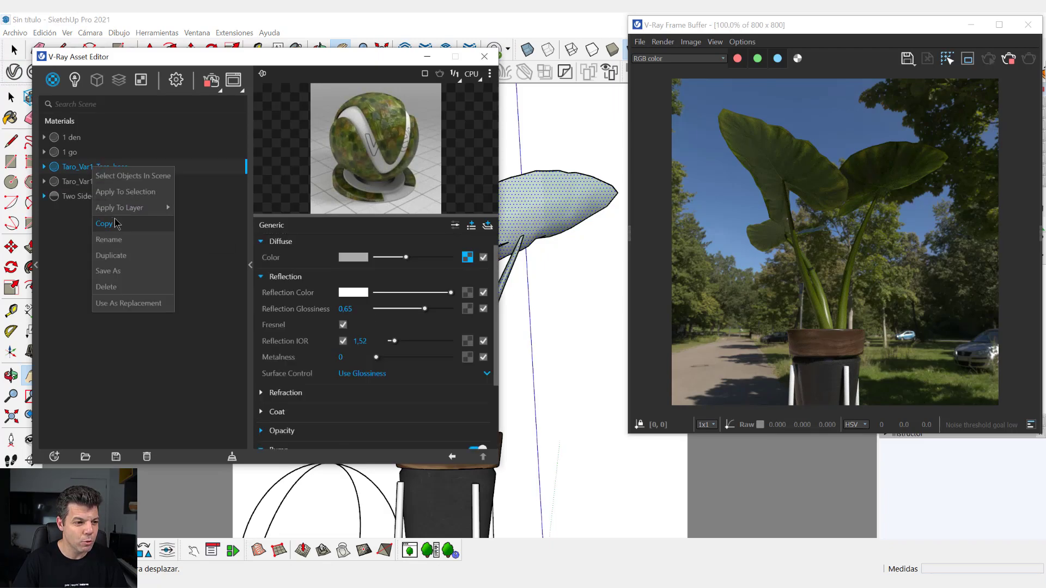
click(131, 236)
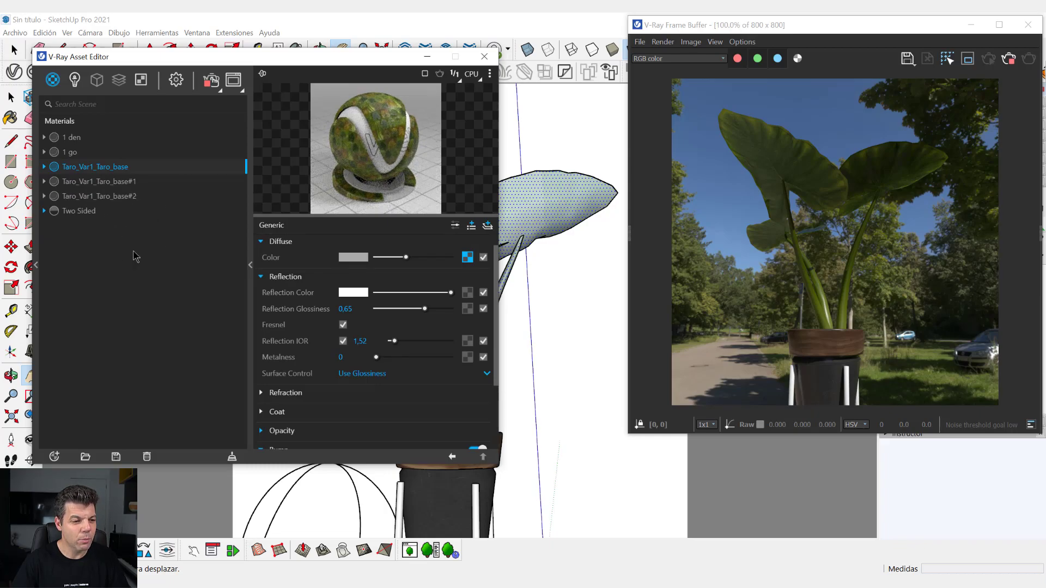
- Apply Taro_Var1_Taro_base#2 to the selected leaves and copy its diffuse texture
click(114, 197)
right_click(114, 197)
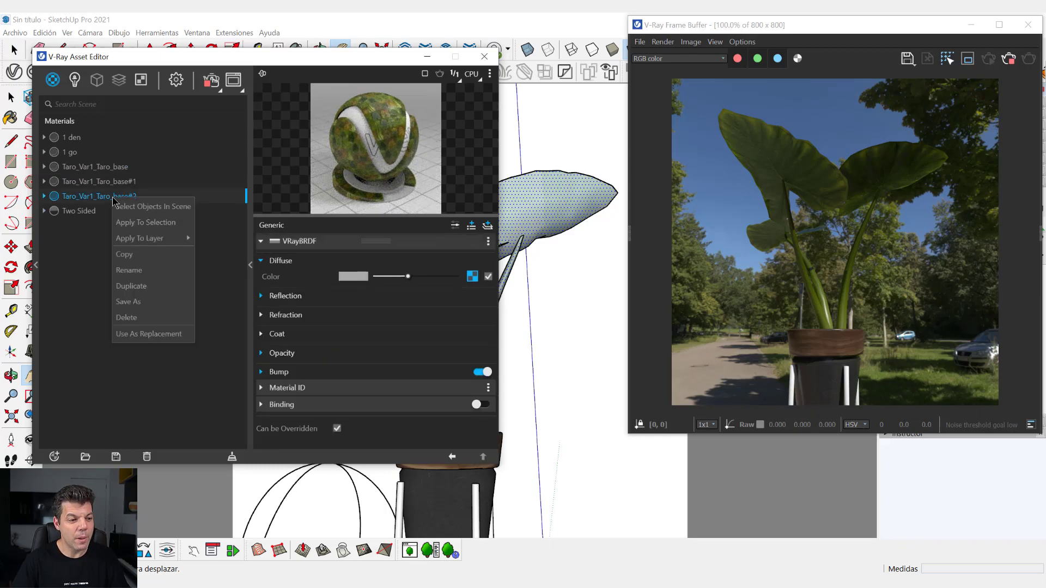
click(138, 225)
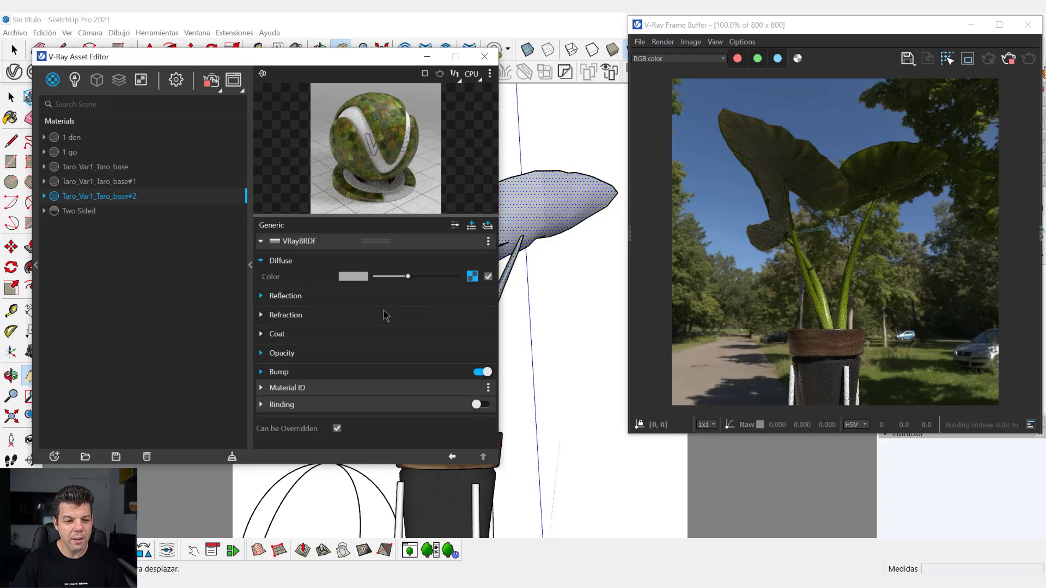
right_click(471, 278)
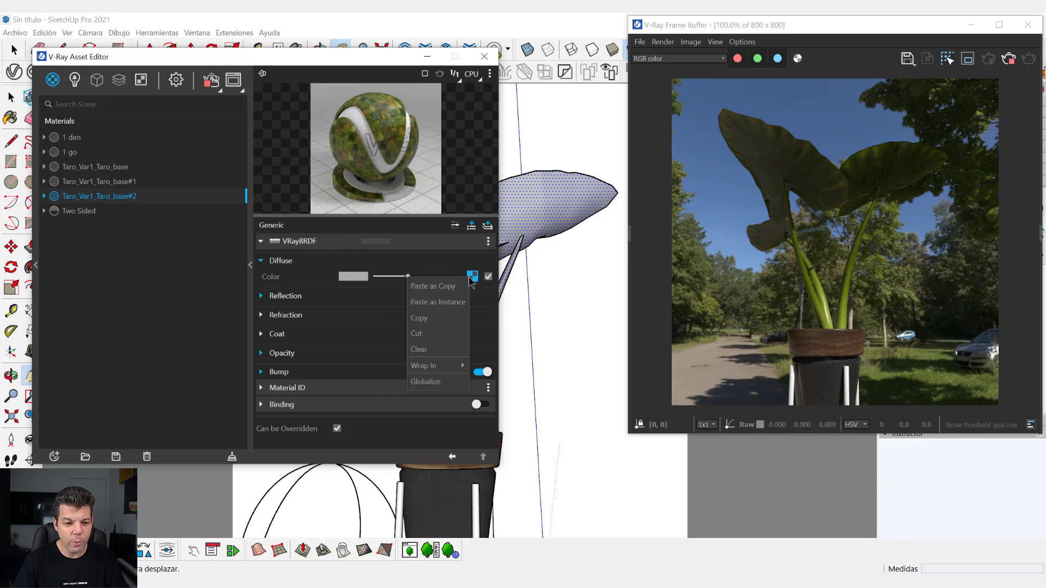
click(451, 322)
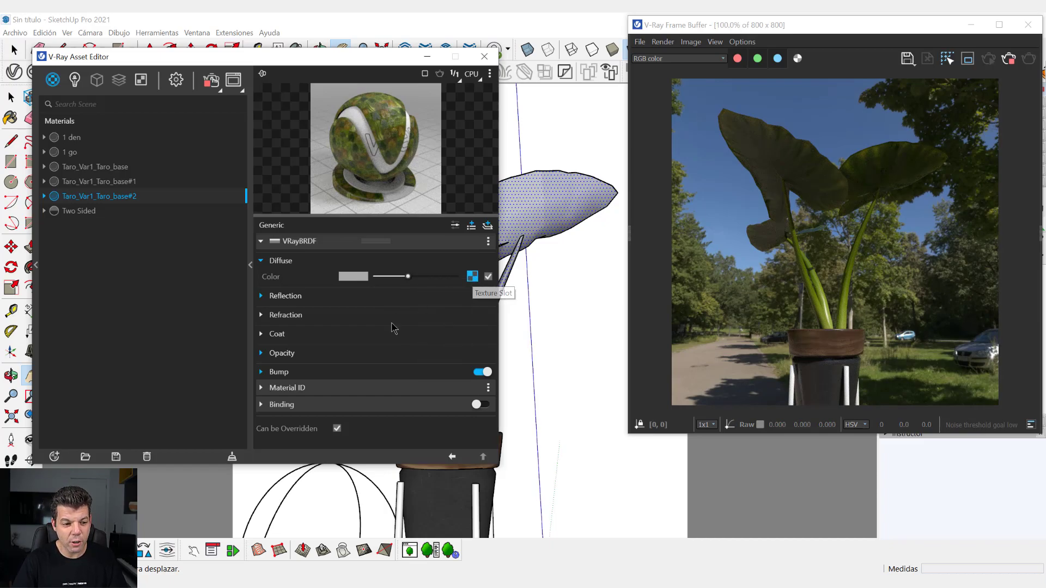
- Enable Thin-Walled refraction on the leaf material, leaving the fog colour untextured
click(334, 320)
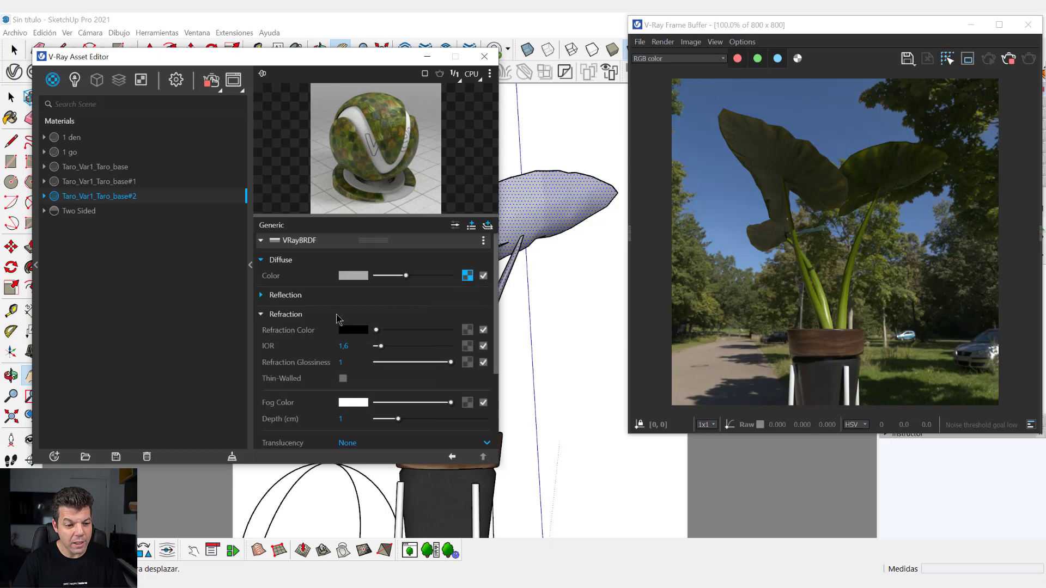
scroll(341, 322, down, 1)
click(343, 320)
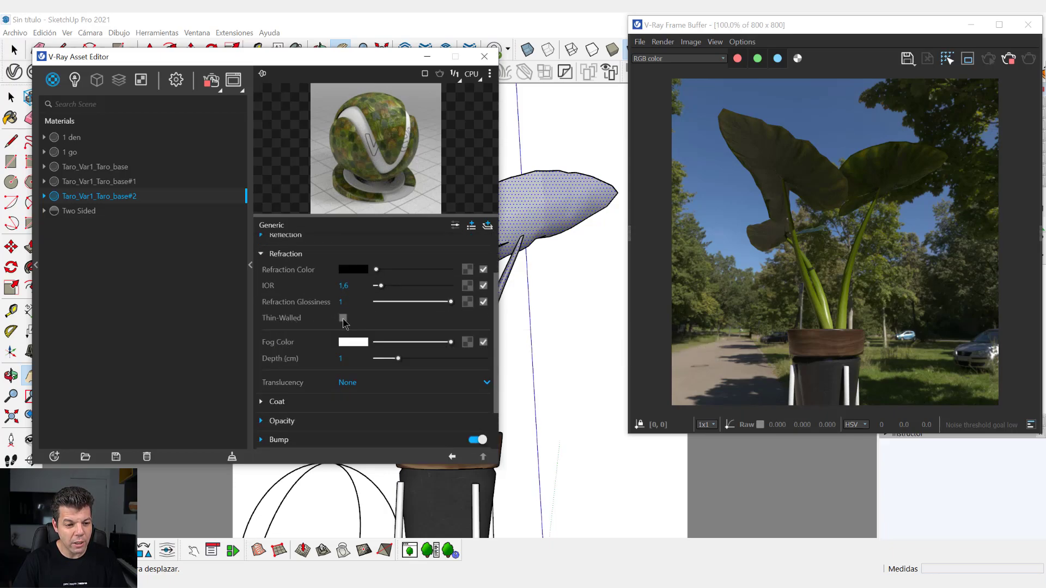
right_click(468, 342)
click(469, 349)
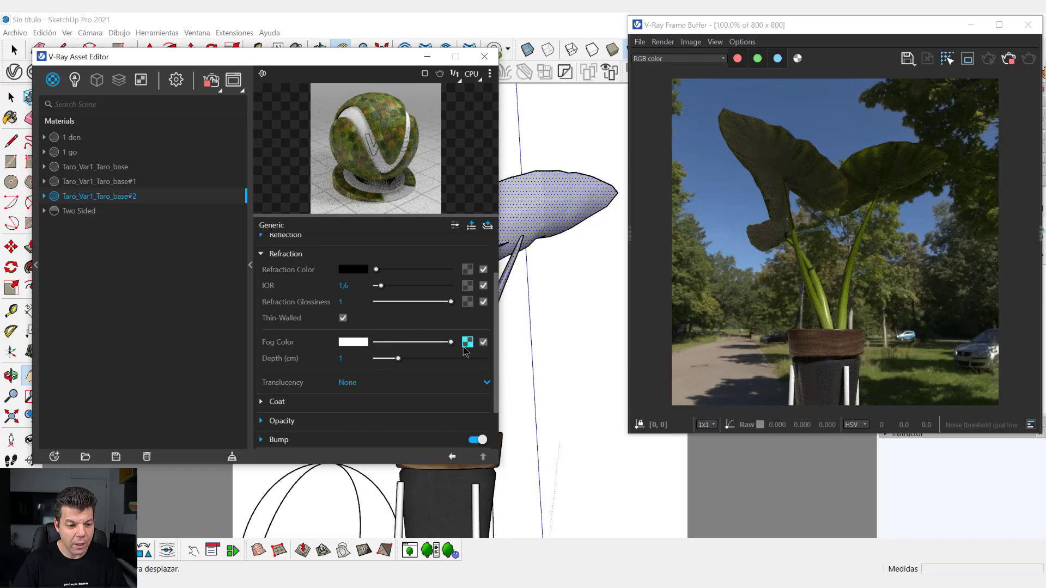
right_click(468, 342)
click(429, 311)
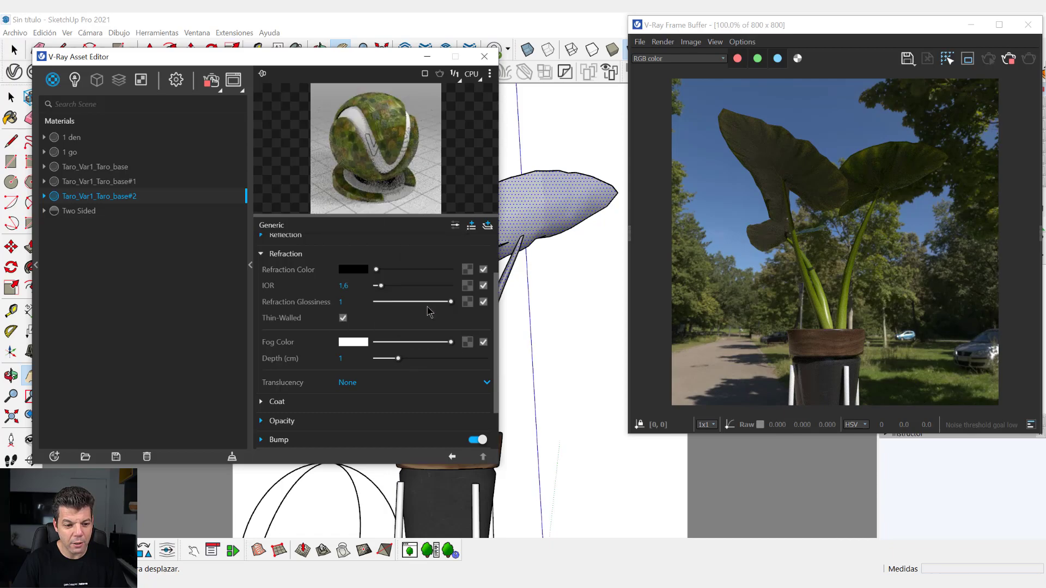
- Set translucency to SSS, using the leaf texture as SSS colour at amount 0.78
click(374, 385)
scroll(375, 385, down, 2)
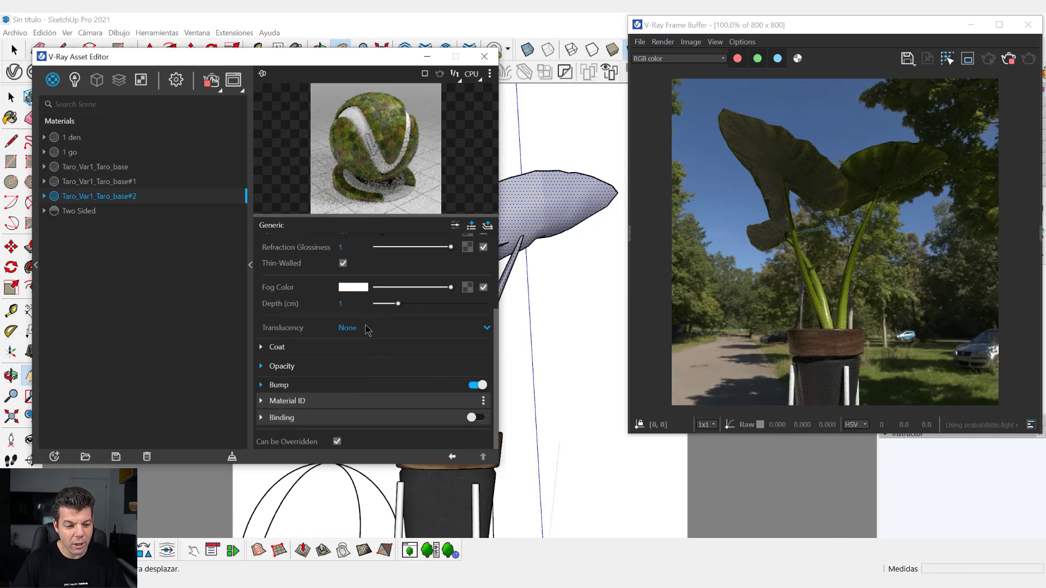
click(367, 328)
click(347, 376)
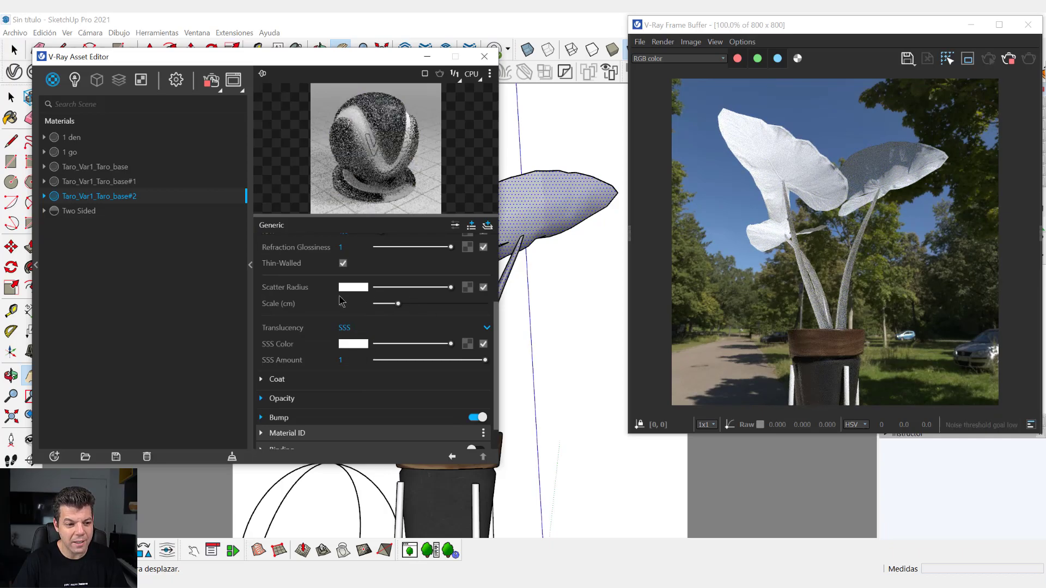
click(468, 344)
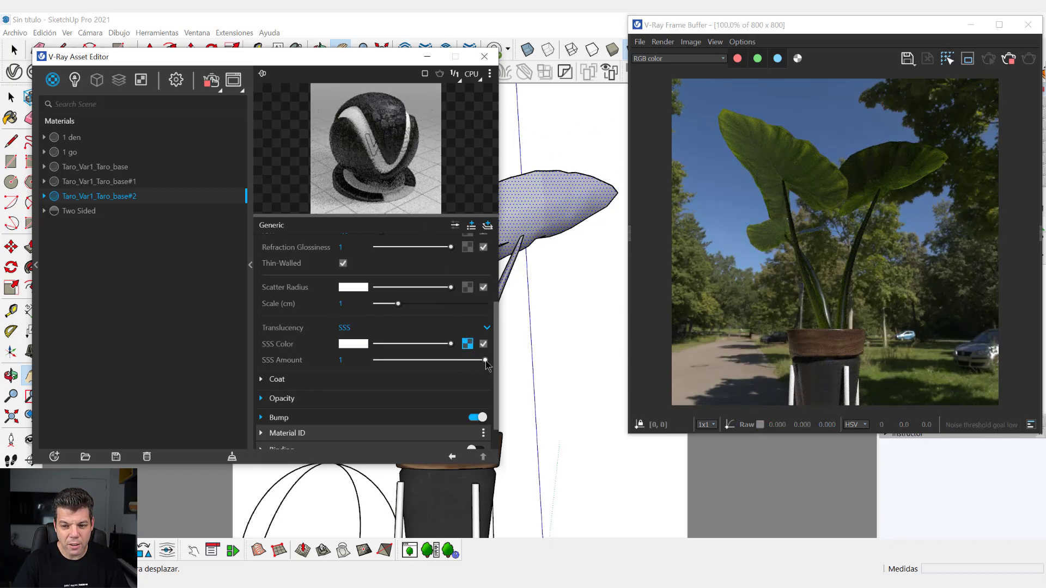
mouse_move(479, 363)
mouse_down()
mouse_move(405, 364)
mouse_move(463, 364)
mouse_up()
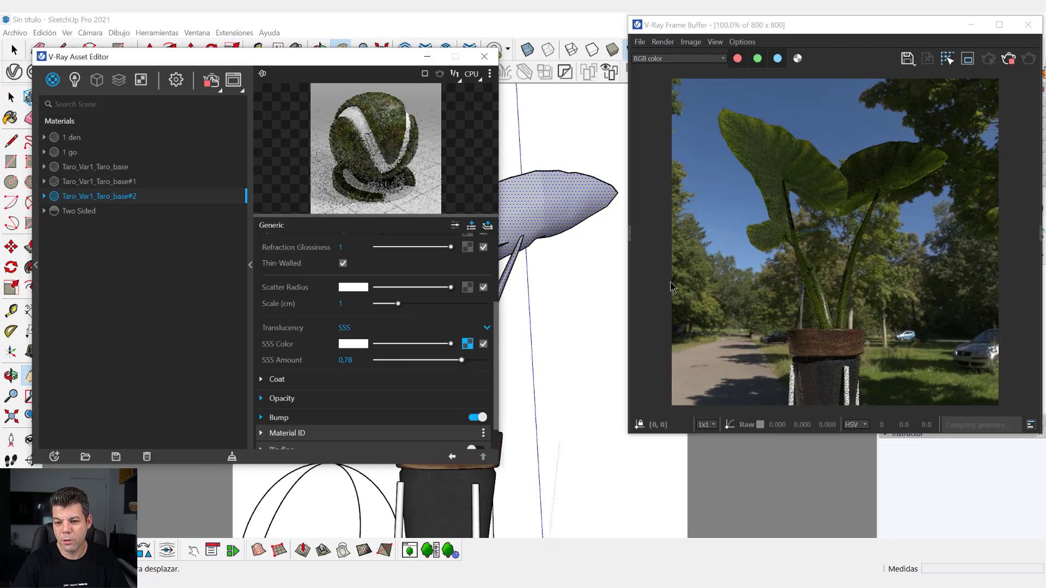